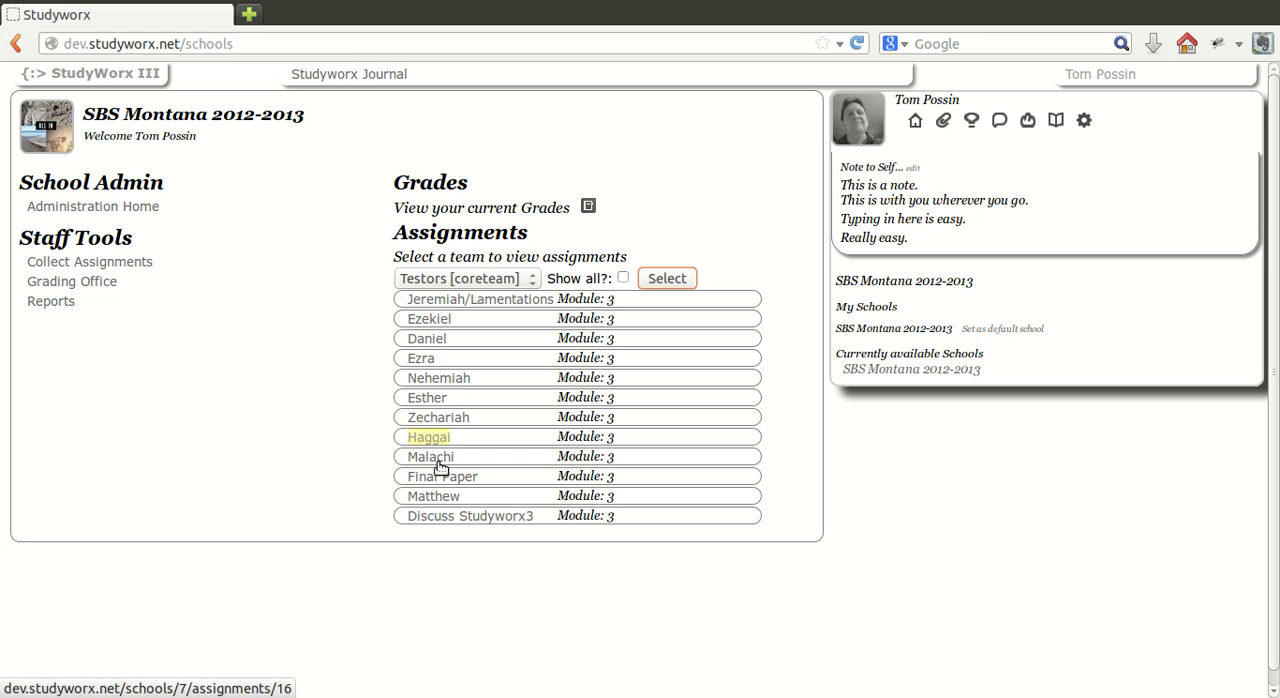
# Open the Charts task of the Haggai assignment and start its charts.
pyautogui.click(438, 465)
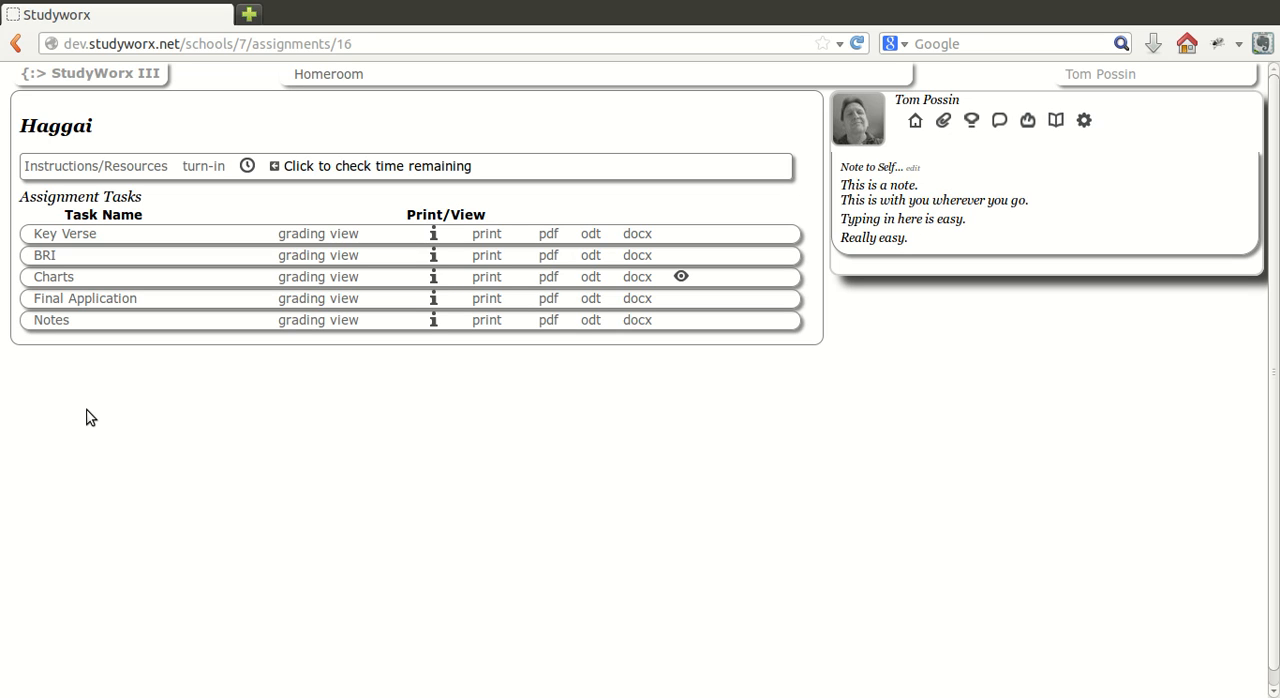
pyautogui.click(57, 300)
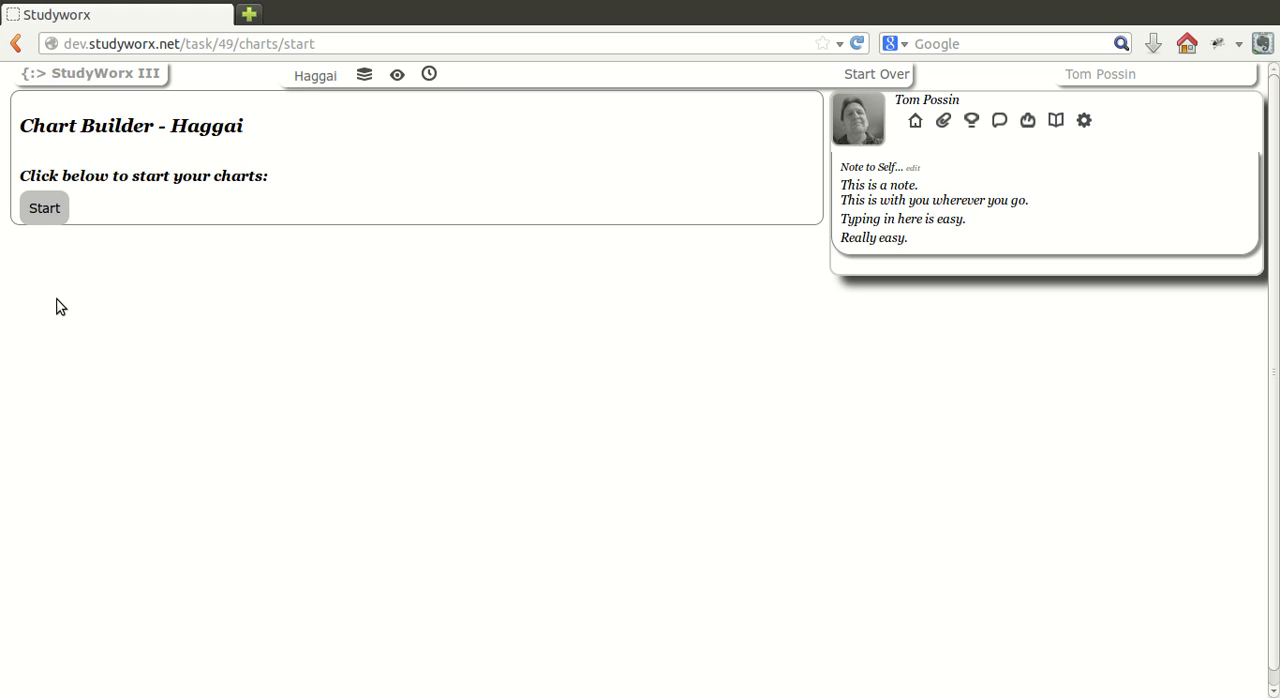
pyautogui.click(46, 231)
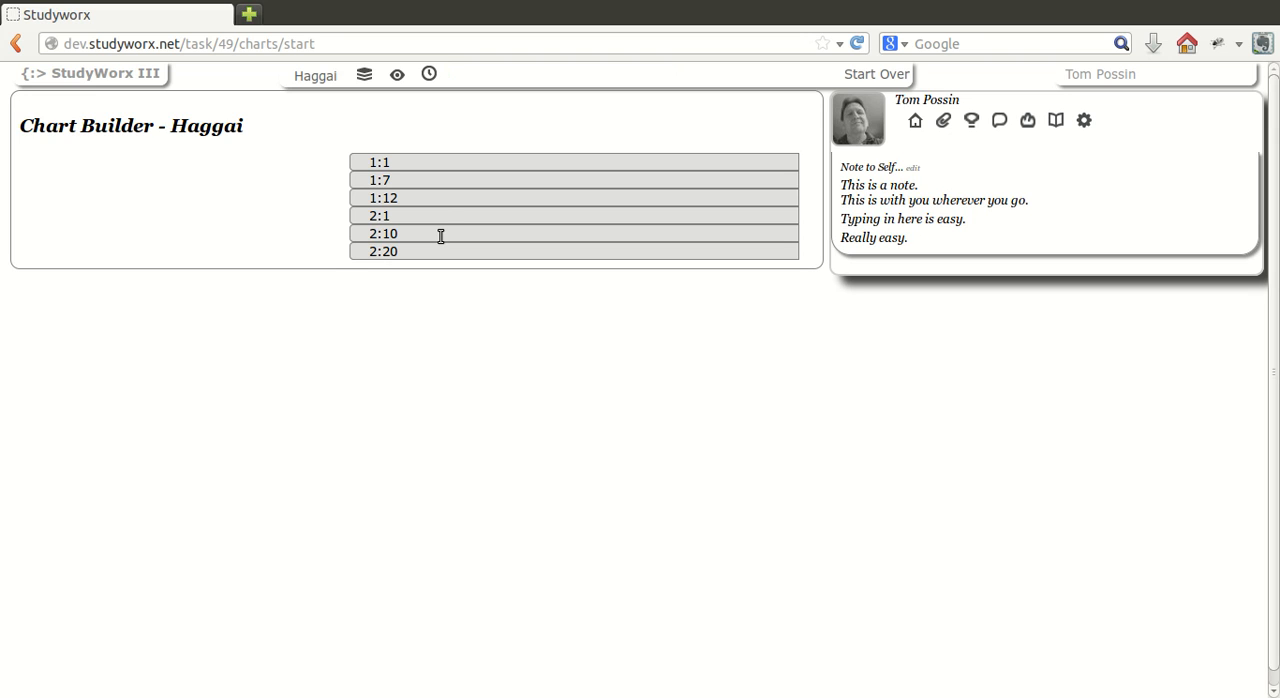
# Add the title "First paragraph title" to paragraph 1:1.
pyautogui.click(430, 169)
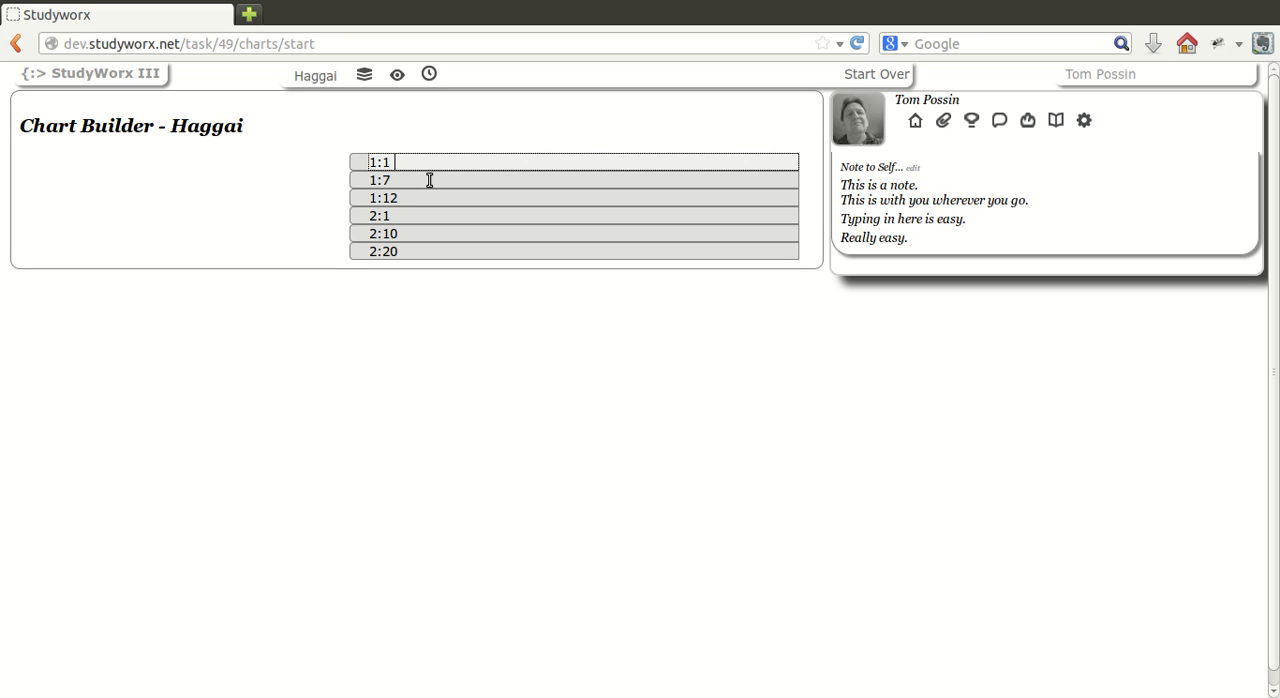
pyautogui.write('First paragraph title')
pyautogui.press('Return')
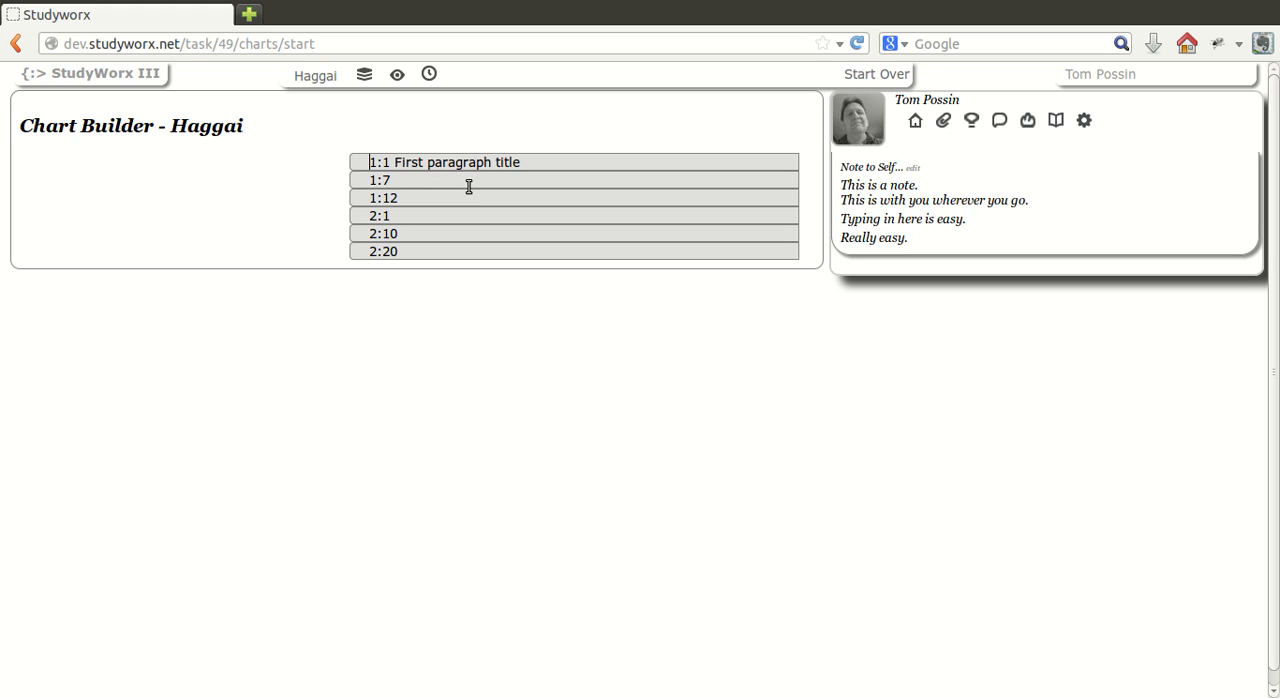
pyautogui.click(469, 190)
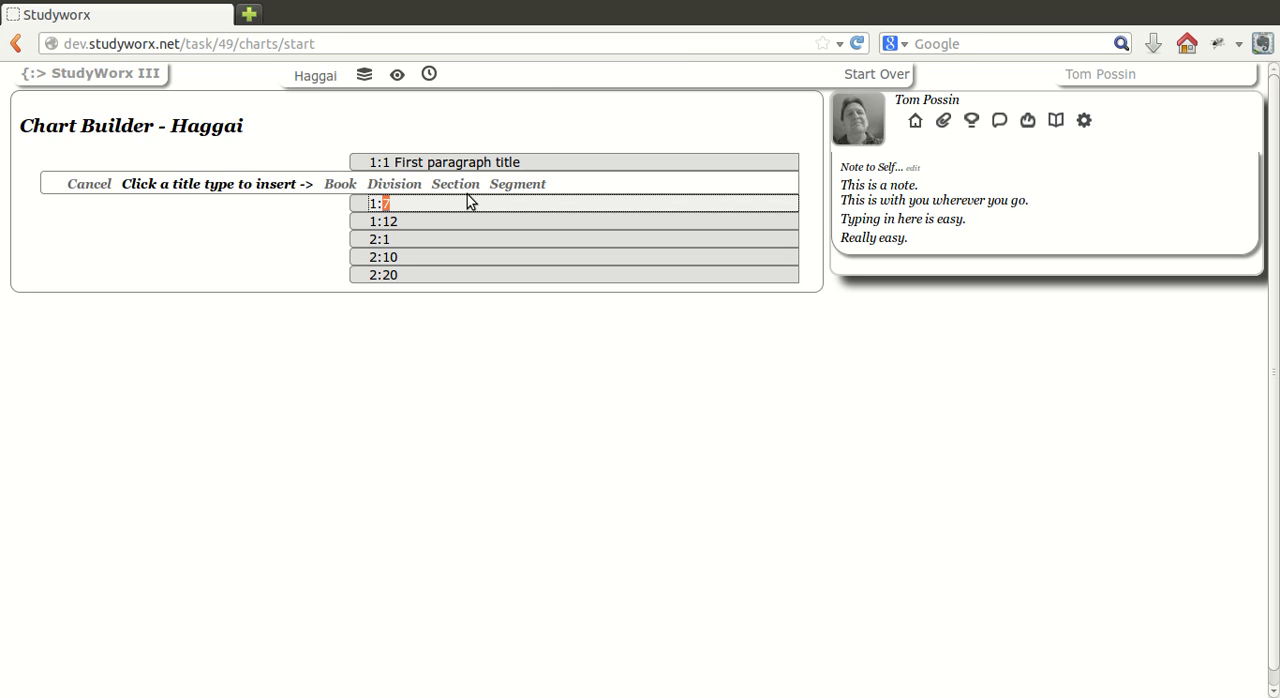
pyautogui.click(97, 205)
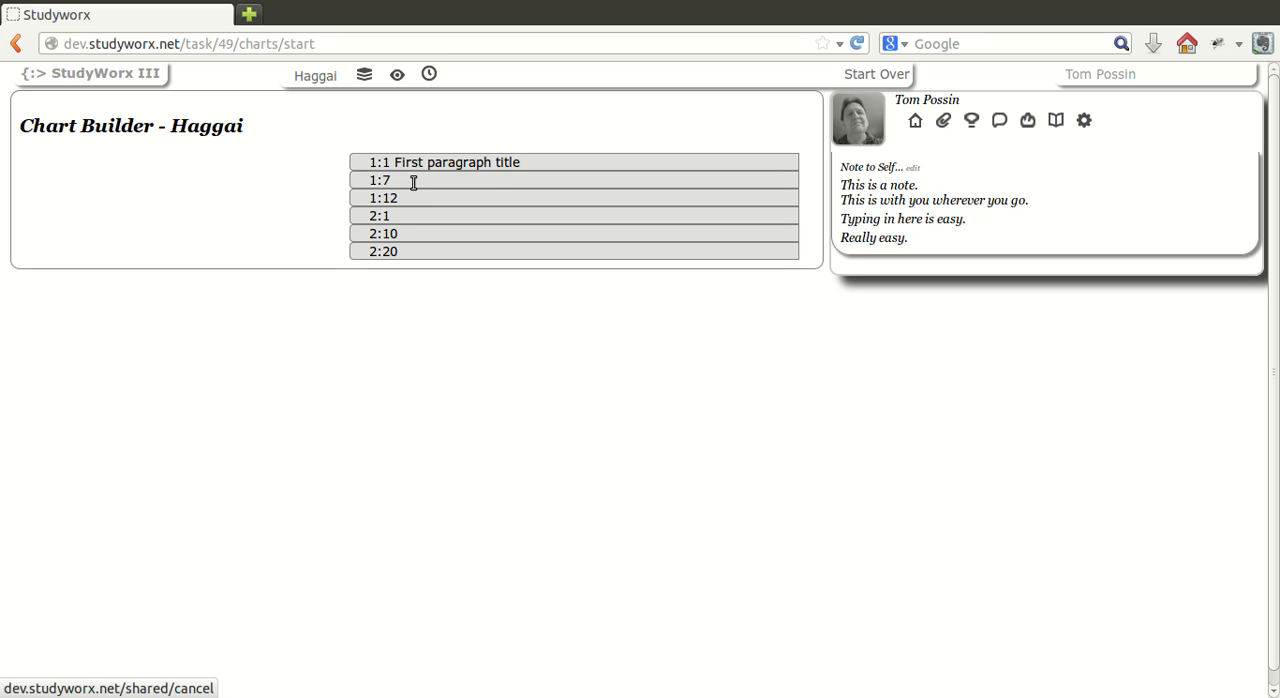
# Insert a Book title above paragraph 1:1 and name it "Haggai".
pyautogui.doubleClick(410, 162)
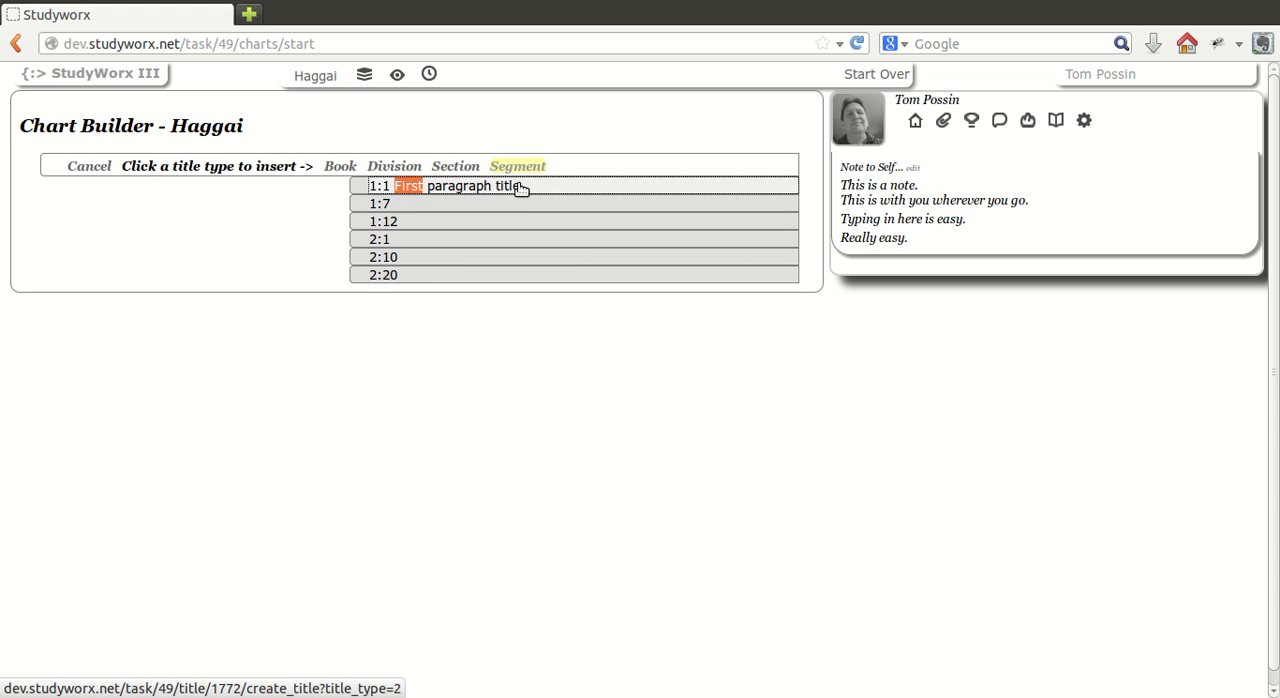
pyautogui.click(340, 190)
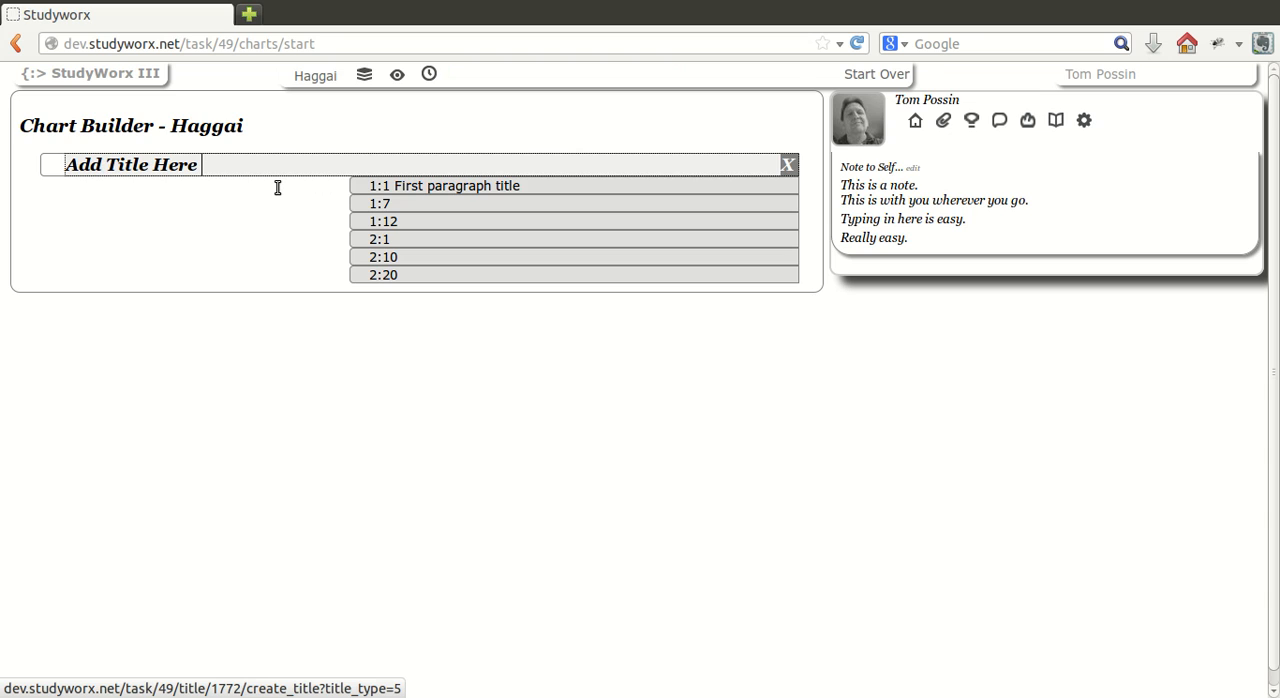
pyautogui.press('BackSpace')
pyautogui.press('BackSpace')
pyautogui.press('BackSpace')
pyautogui.press('BackSpace')
pyautogui.press('BackSpace')
pyautogui.press('BackSpace')
pyautogui.press('BackSpace')
pyautogui.press('BackSpace')
pyautogui.press('BackSpace')
pyautogui.press('BackSpace')
pyautogui.press('BackSpace')
pyautogui.press('BackSpace')
pyautogui.press('BackSpace')
pyautogui.press('BackSpace')
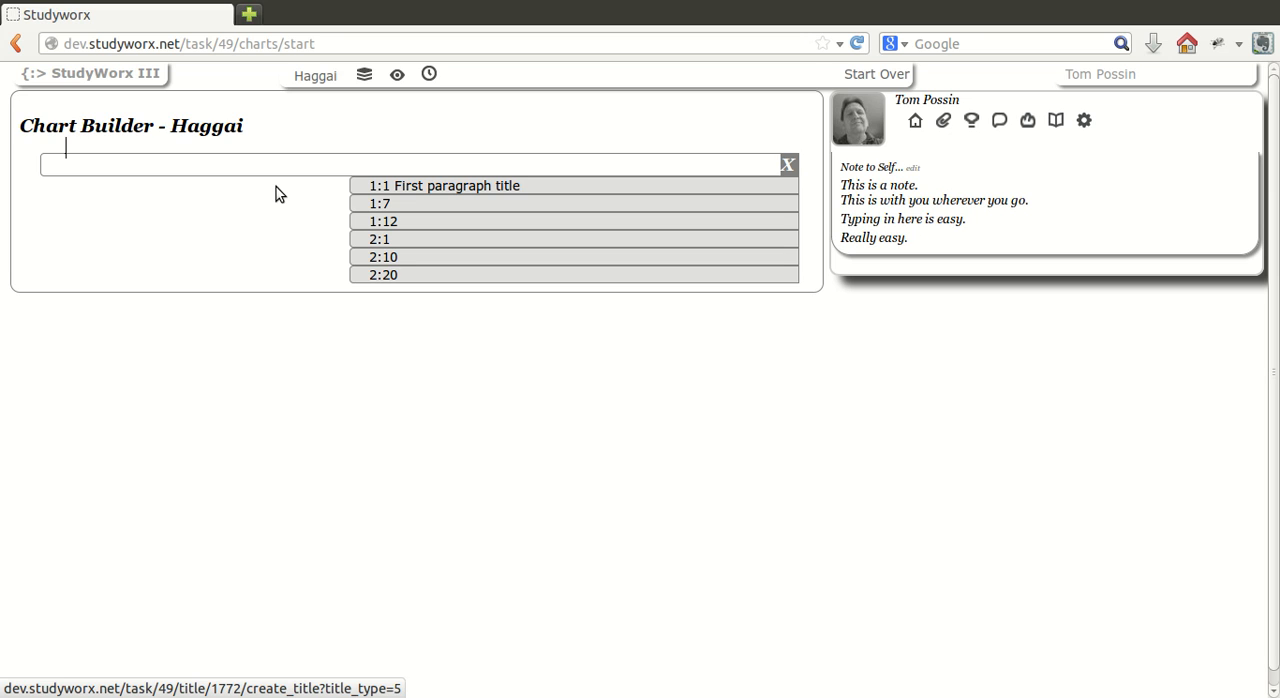
pyautogui.write('Ha')
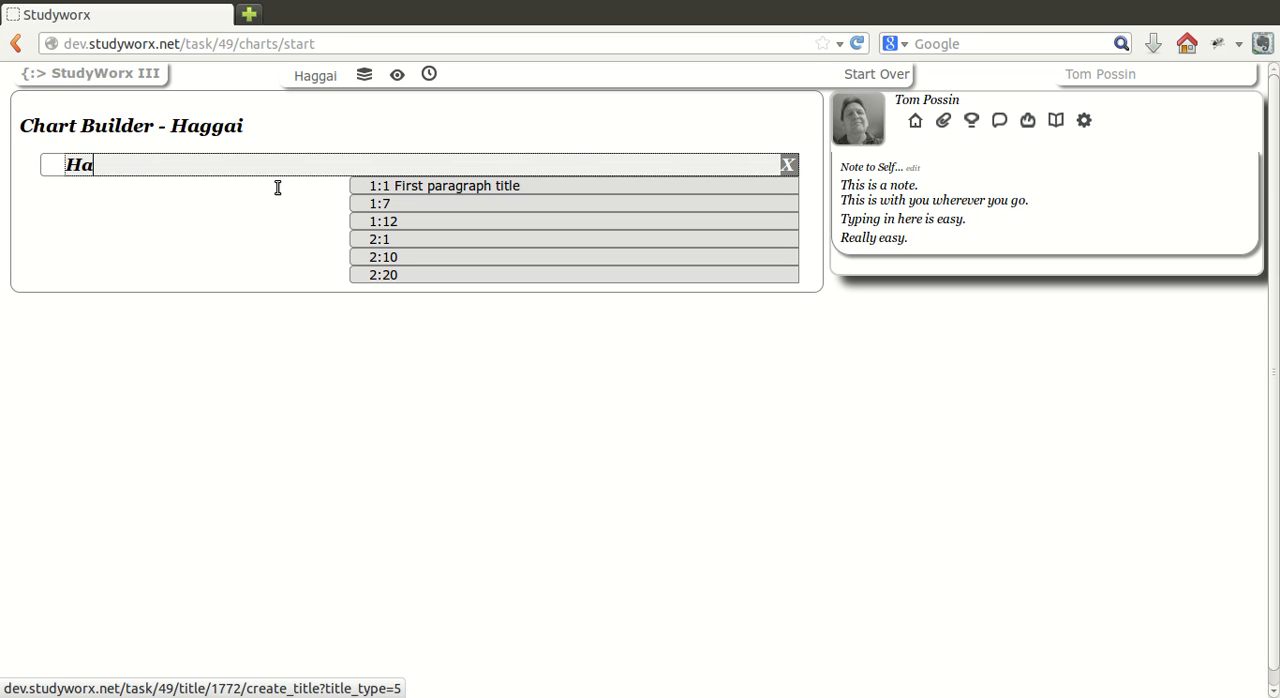
pyautogui.write('ggai')
pyautogui.press('Return')
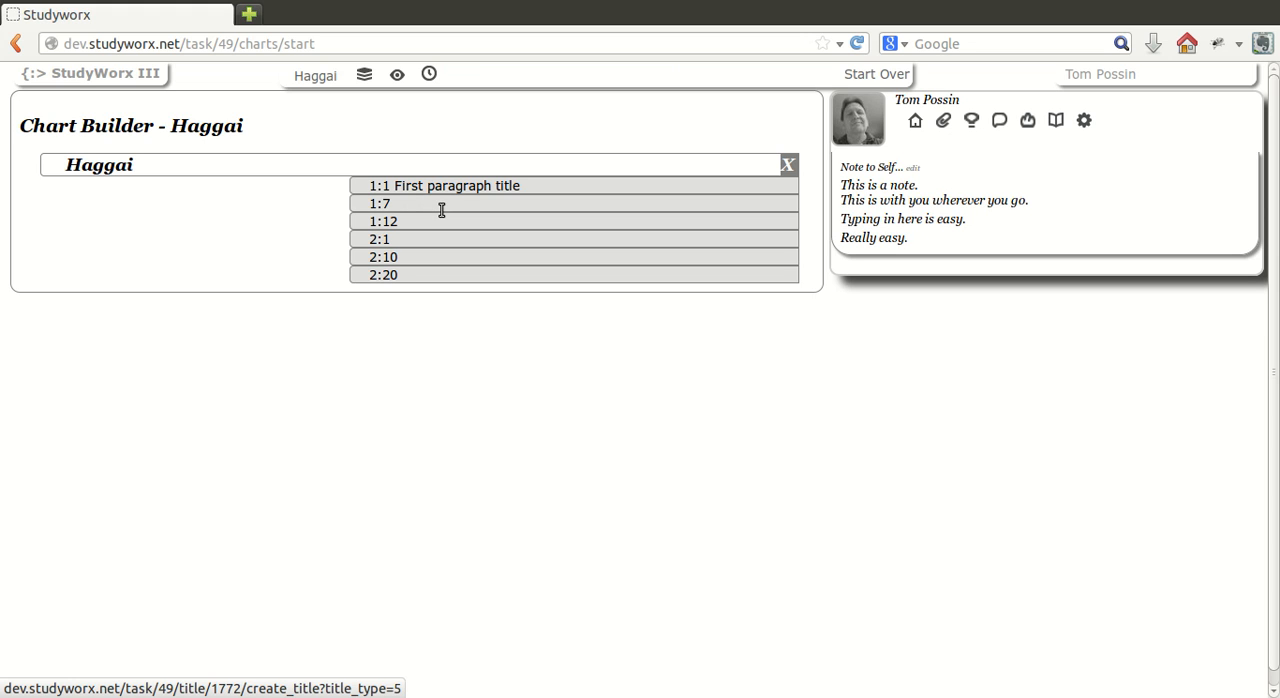
# Insert a Segment title above paragraph 1:1 and name it "First Segment".
pyautogui.doubleClick(442, 210)
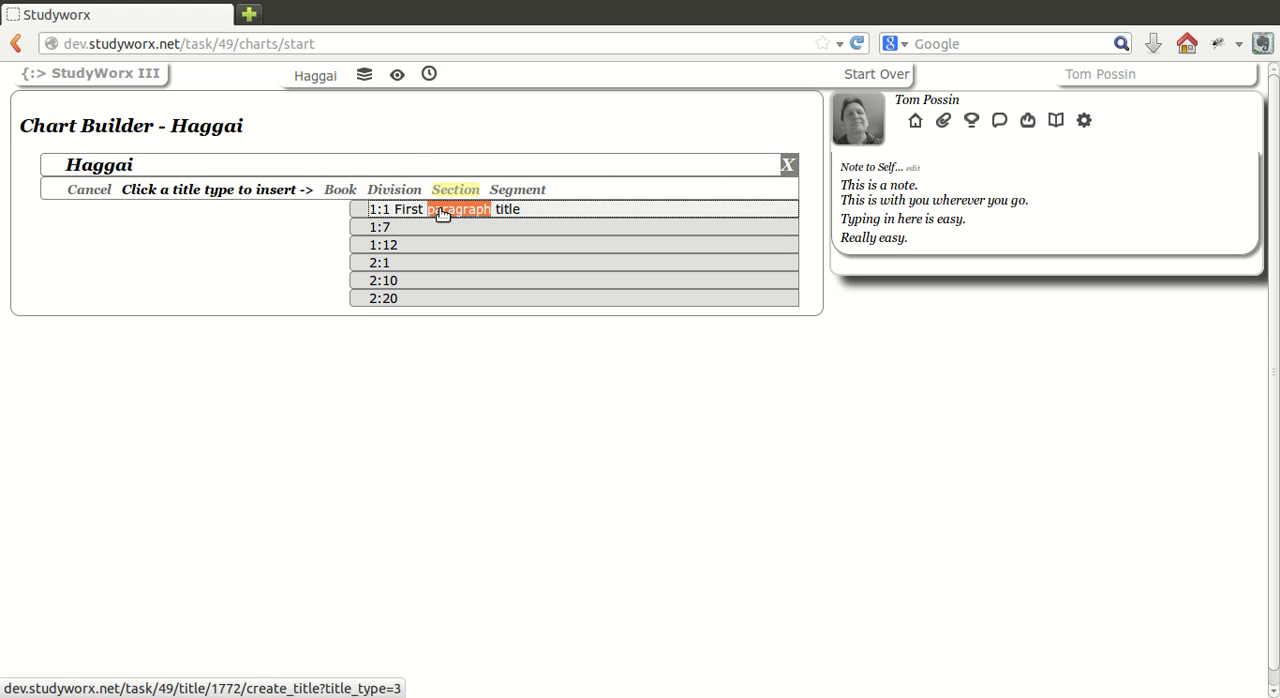
pyautogui.click(525, 213)
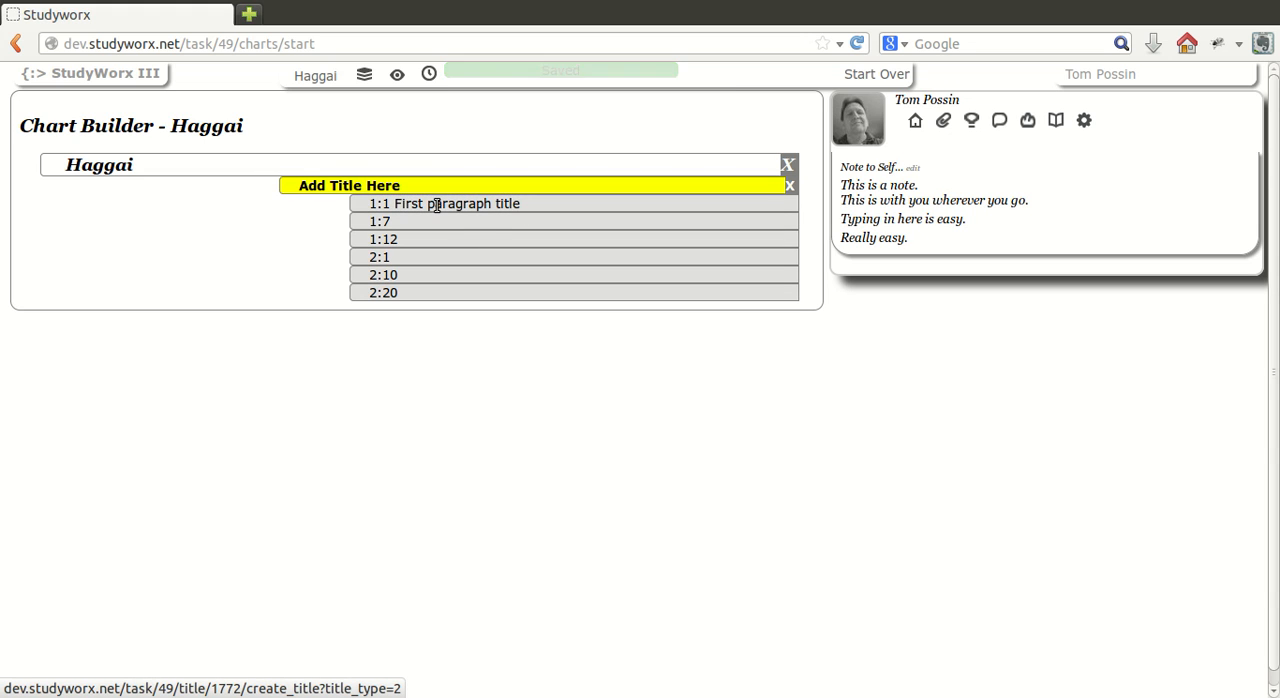
pyautogui.press('BackSpace')
pyautogui.press('BackSpace')
pyautogui.press('BackSpace')
pyautogui.press('BackSpace')
pyautogui.press('BackSpace')
pyautogui.press('BackSpace')
pyautogui.press('BackSpace')
pyautogui.press('BackSpace')
pyautogui.press('BackSpace')
pyautogui.press('BackSpace')
pyautogui.press('BackSpace')
pyautogui.press('BackSpace')
pyautogui.press('BackSpace')
pyautogui.press('BackSpace')
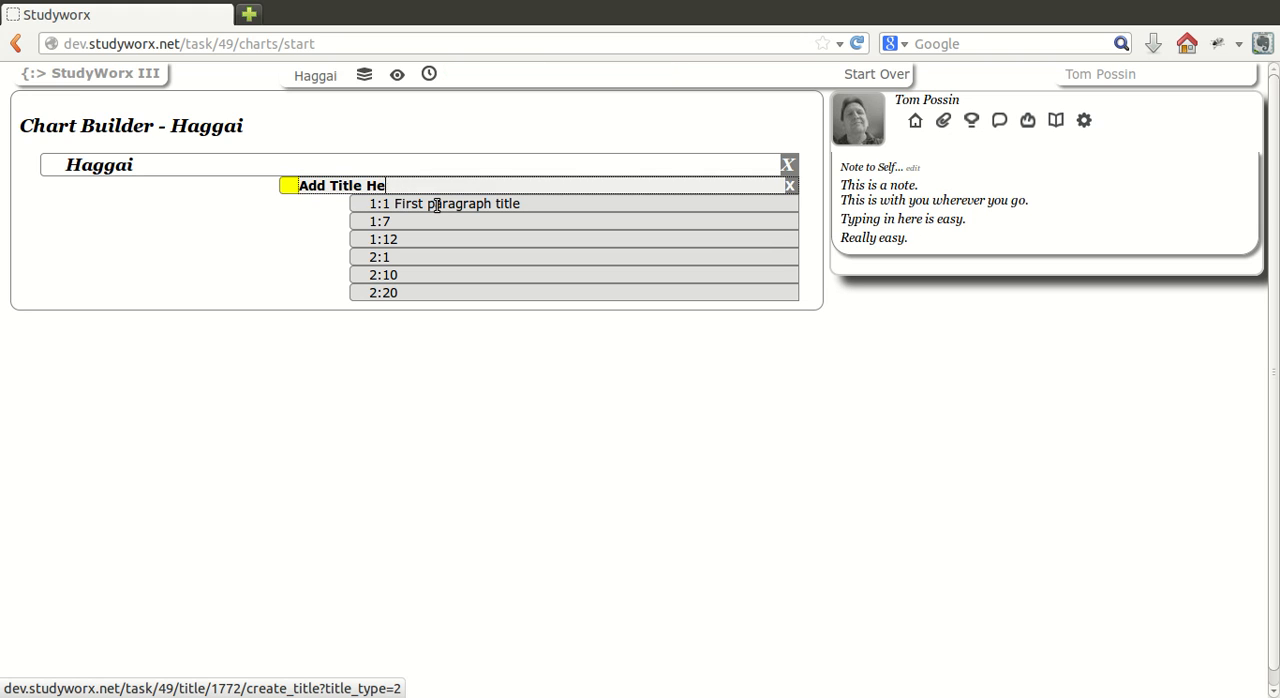
pyautogui.write('First')
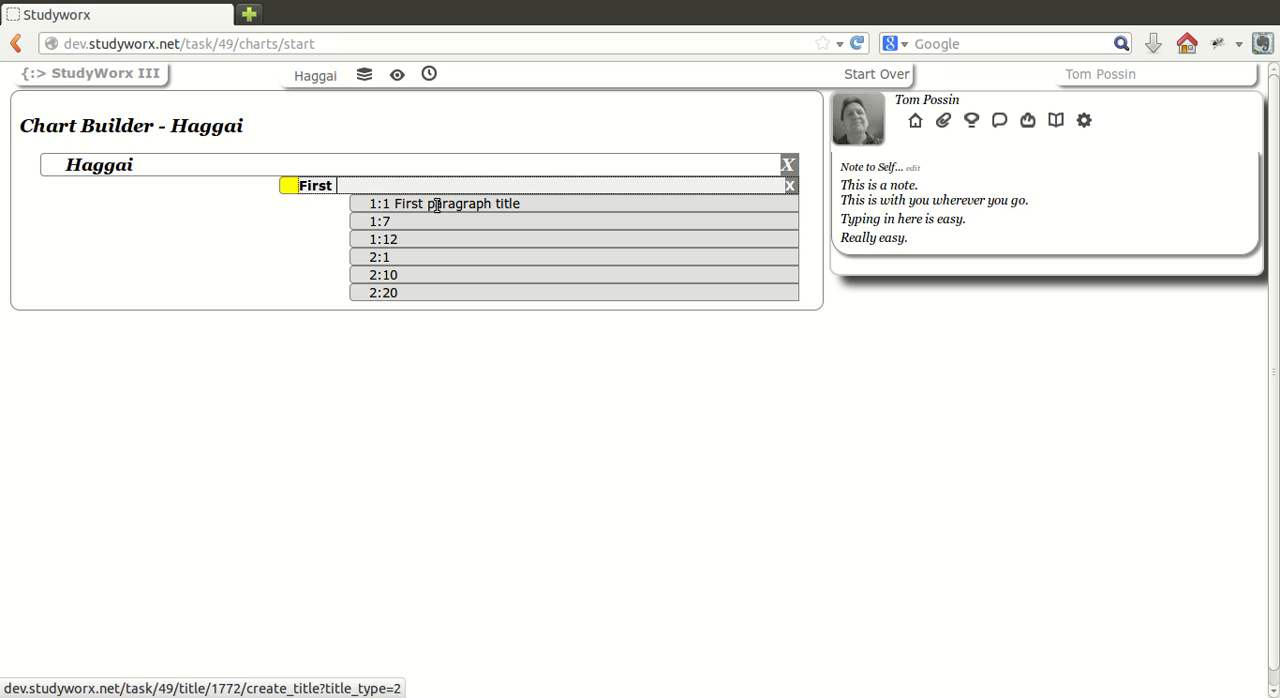
pyautogui.write(' Segment')
pyautogui.press('Return')
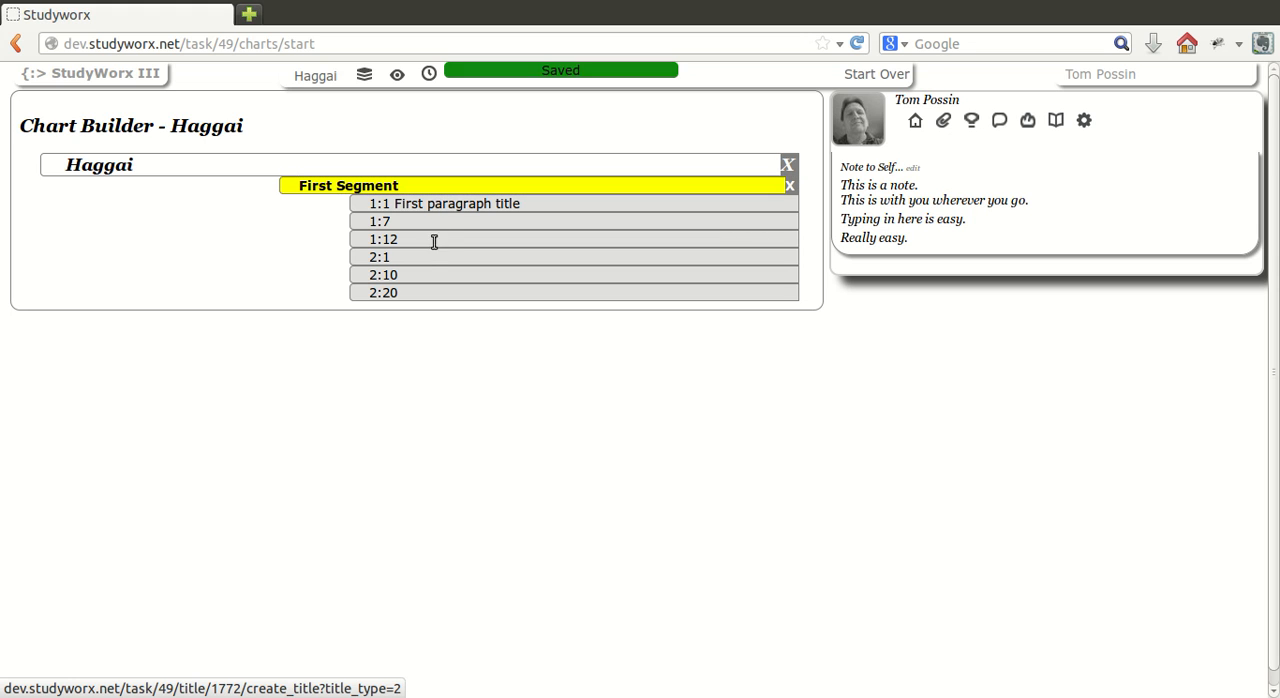
# Insert a Segment title above paragraph 2:1 and name it "Second Segment".
pyautogui.click(394, 259)
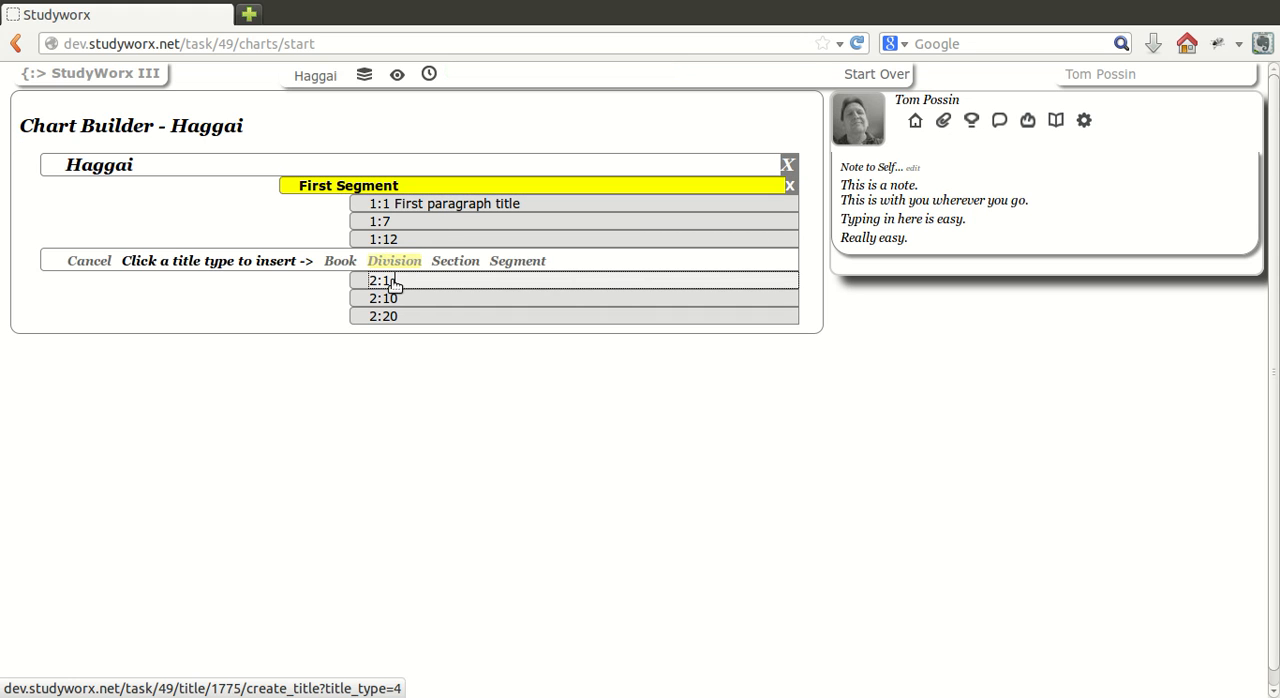
pyautogui.click(509, 284)
pyautogui.moveTo(401, 279); pyautogui.dragTo(301, 283)
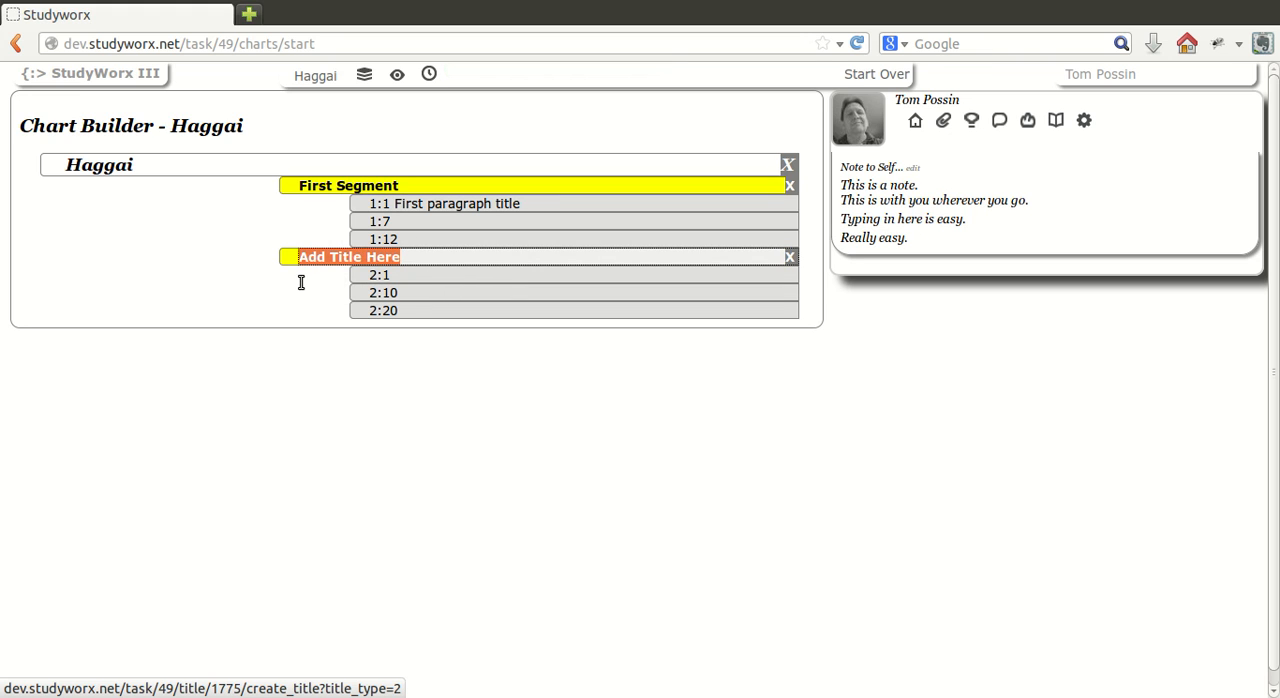
pyautogui.write('Second Segemen')
pyautogui.press('BackSpace')
pyautogui.write('nt')
pyautogui.press('BackSpace')
pyautogui.press('BackSpace')
pyautogui.press('BackSpace')
pyautogui.press('BackSpace')
pyautogui.press('BackSpace')
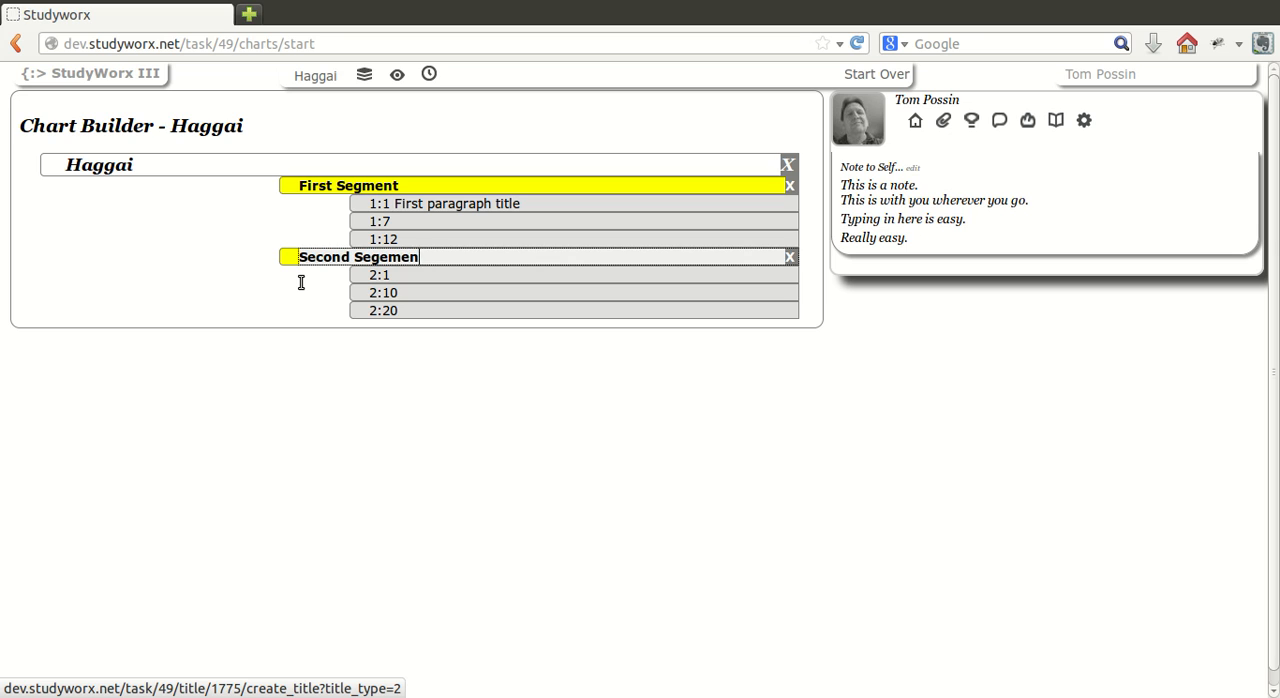
pyautogui.write('ment')
pyautogui.press('Return')
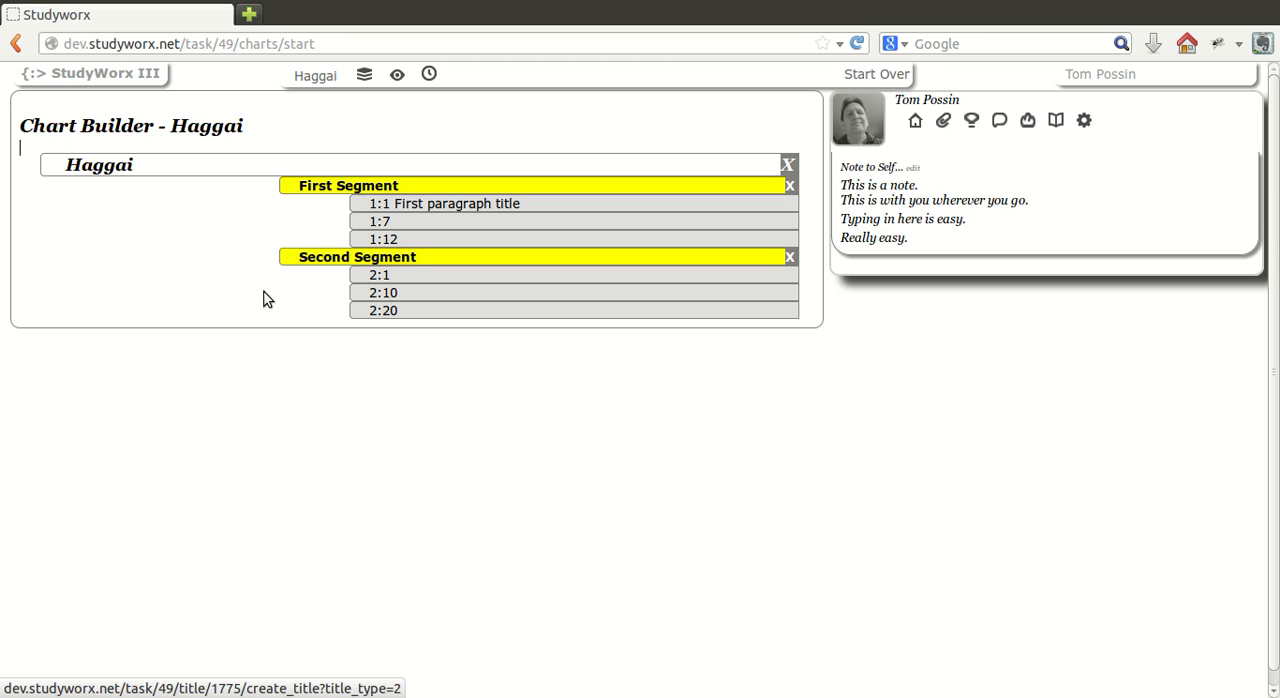
# Go to the Haggai charting page and download the horizontal chart image, closing the image list.
pyautogui.click(366, 103)
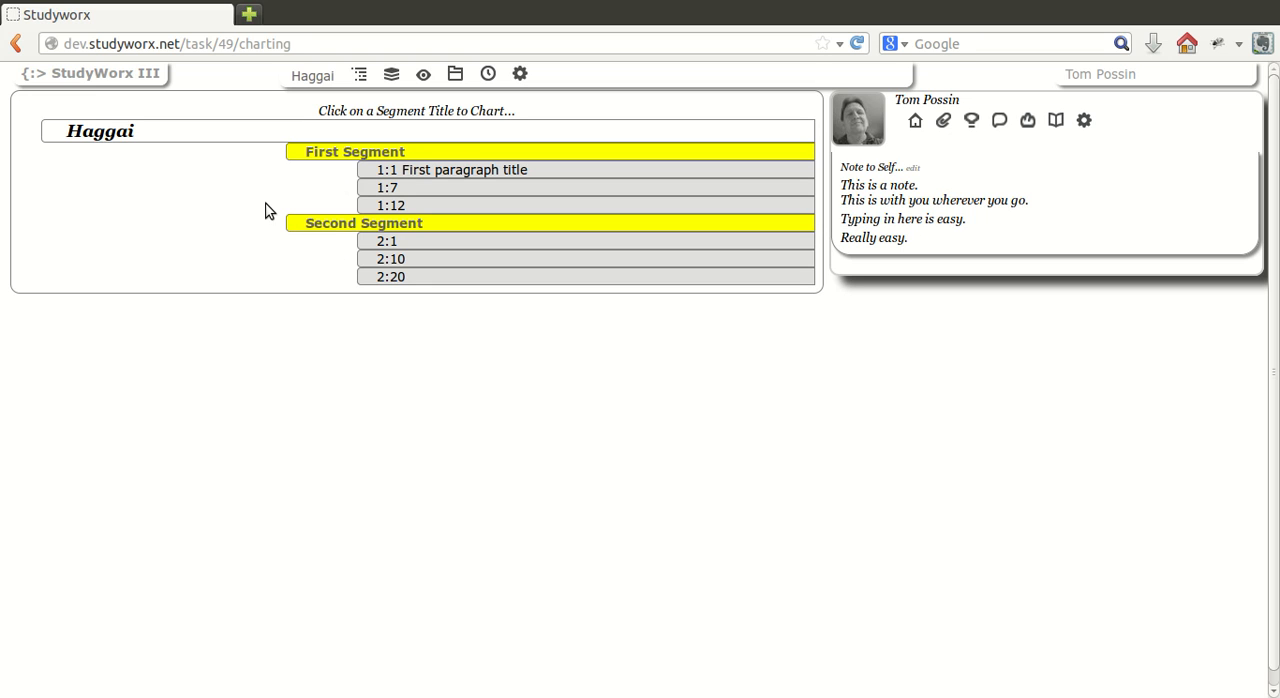
pyautogui.click(425, 95)
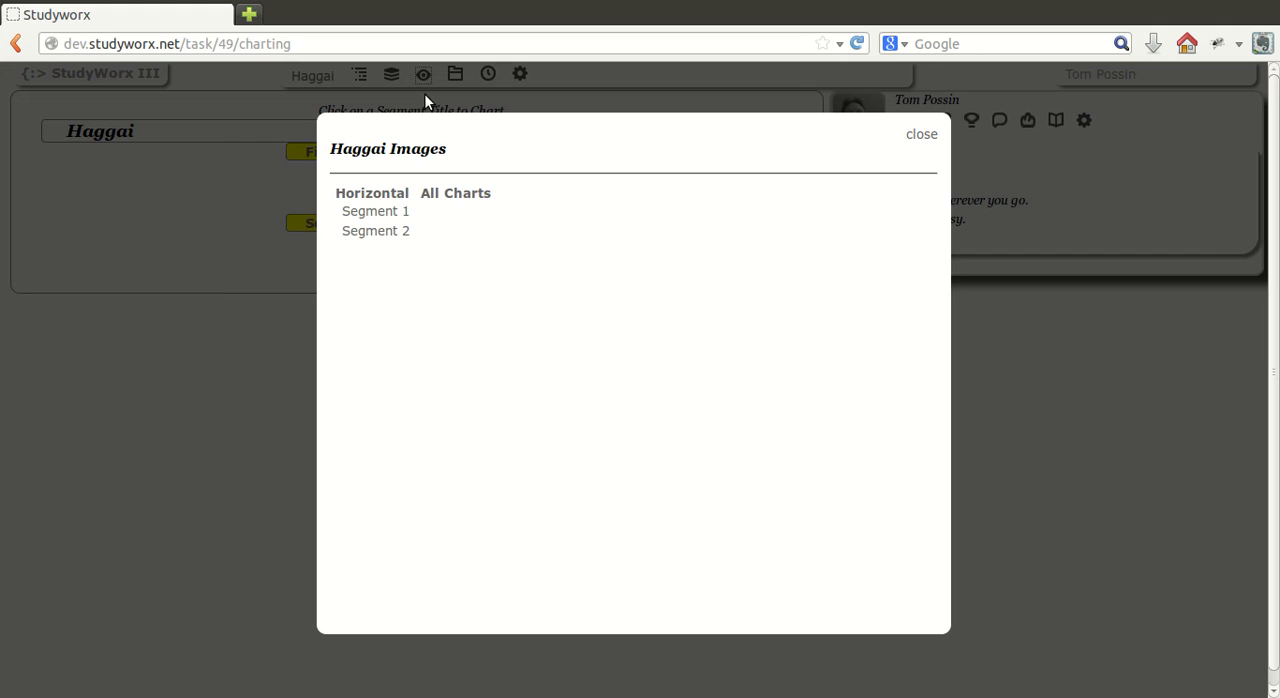
pyautogui.click(395, 219)
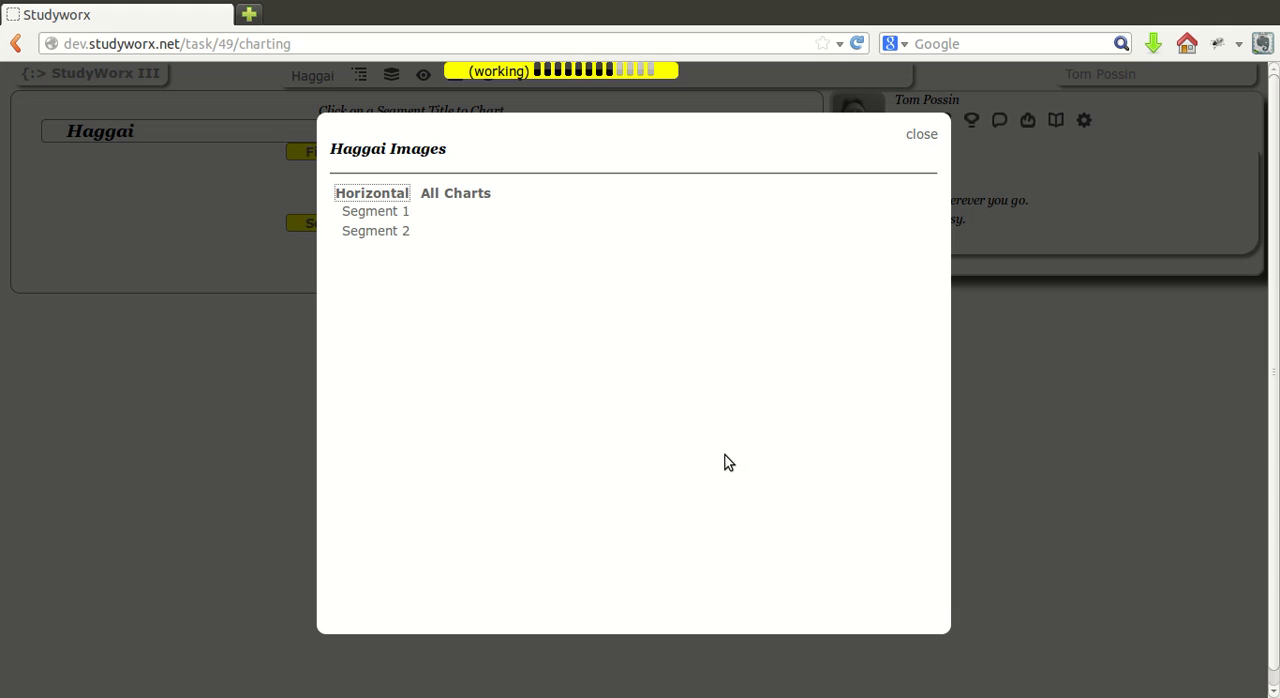
pyautogui.moveTo(744, 446); pyautogui.dragTo(920, 163)
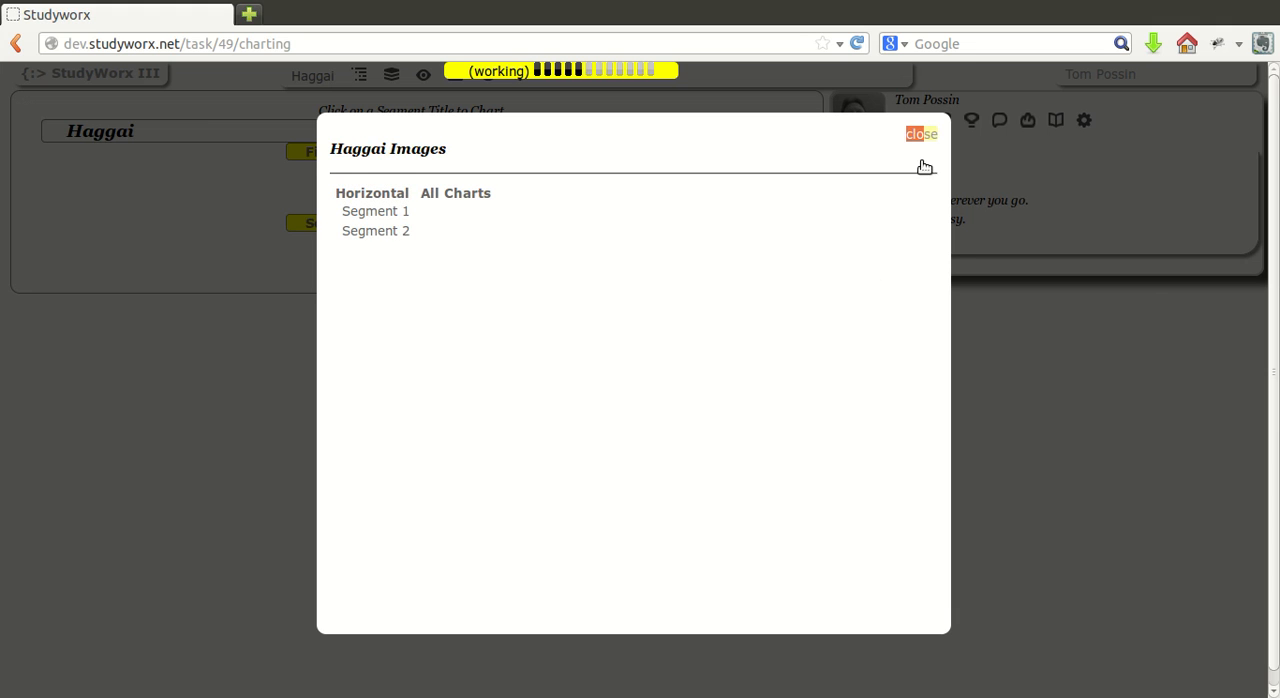
pyautogui.click(921, 160)
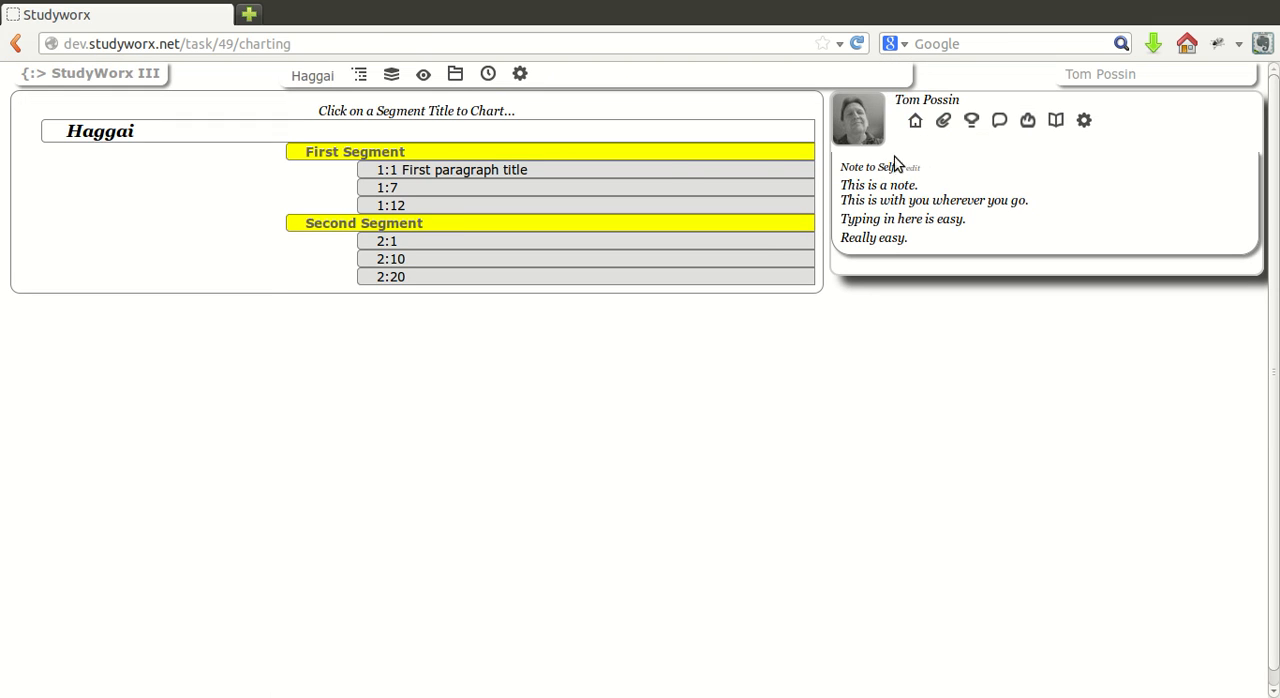
pyautogui.hotkey('ctrl', 'a')
pyautogui.moveTo(463, 96); pyautogui.dragTo(196, 308)
pyautogui.click(196, 307)
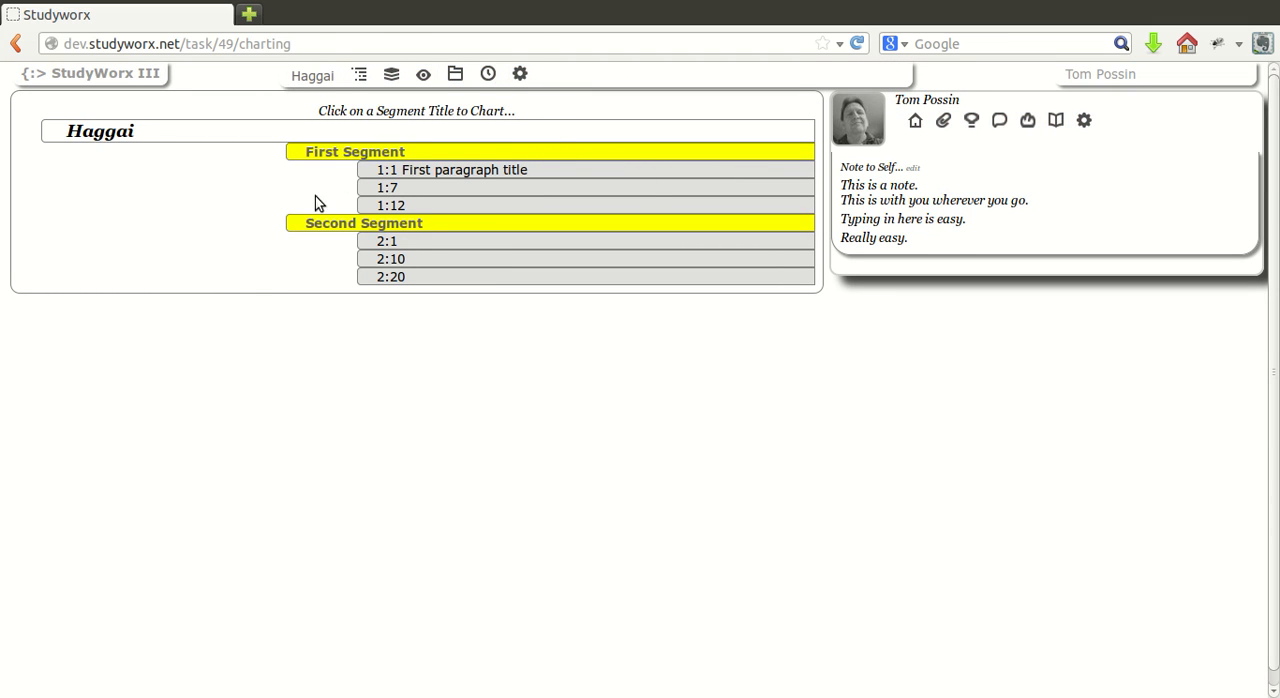
# View the documents related to the Haggai task and check the assignment's remaining time.
pyautogui.click(452, 101)
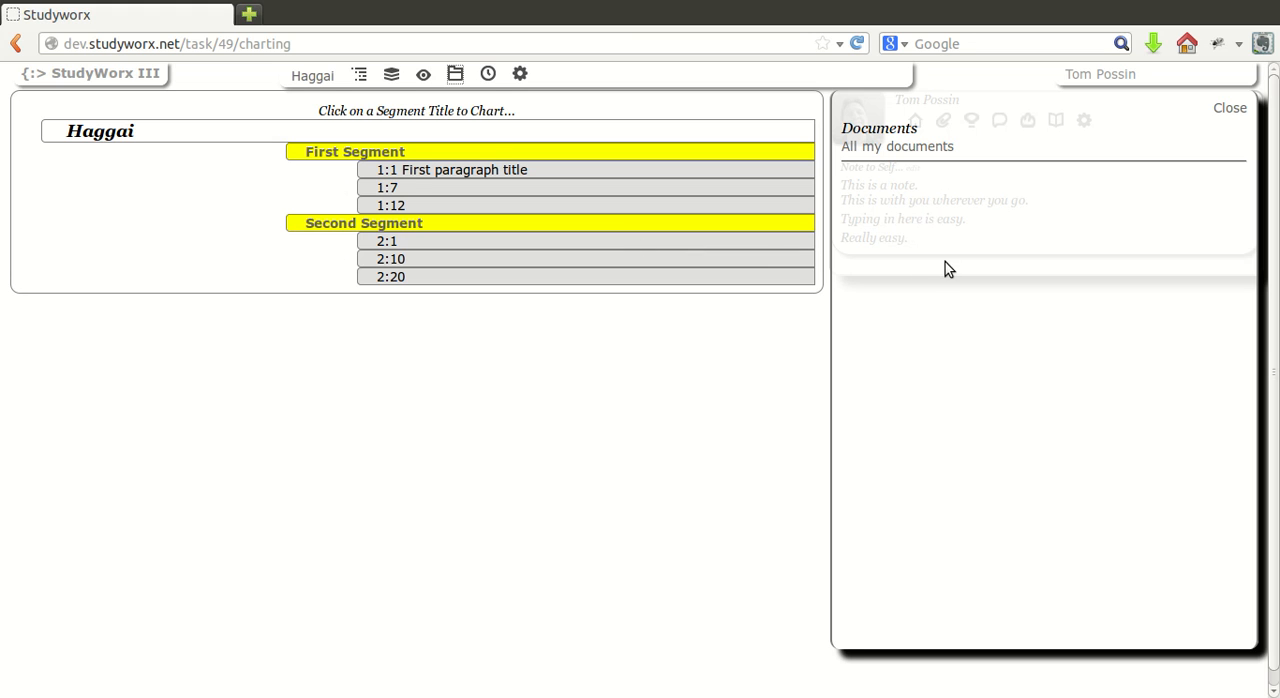
pyautogui.click(1230, 108)
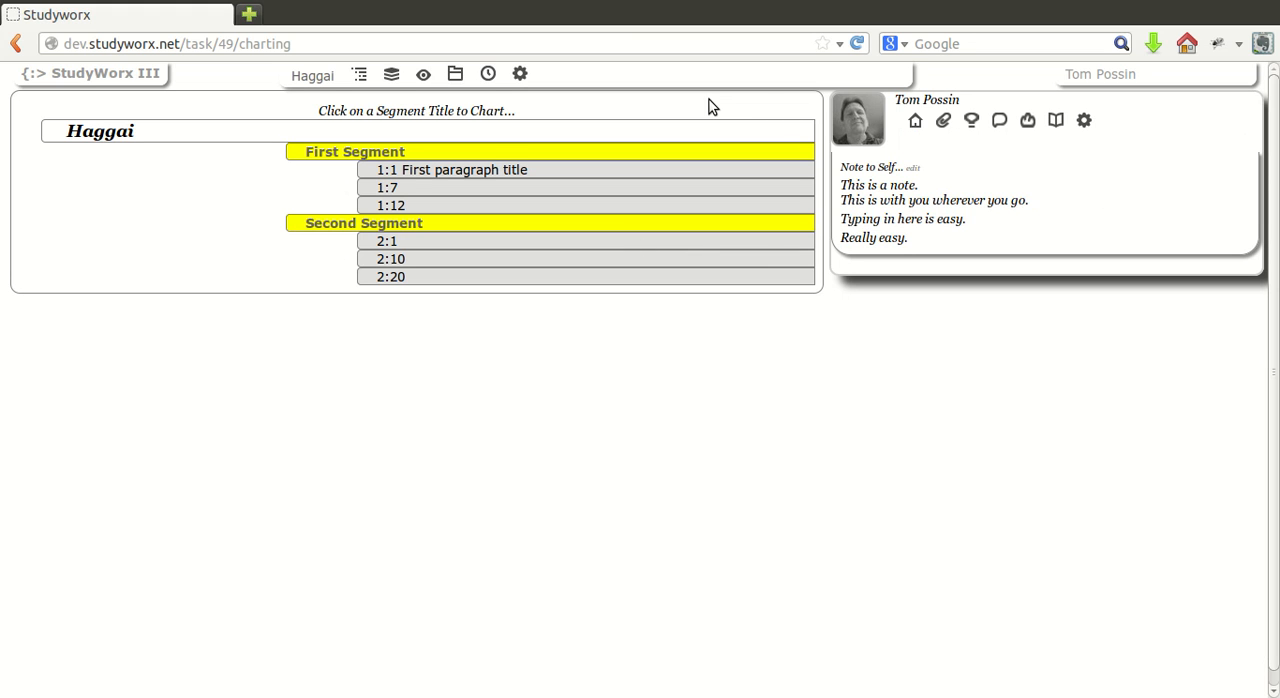
pyautogui.click(488, 75)
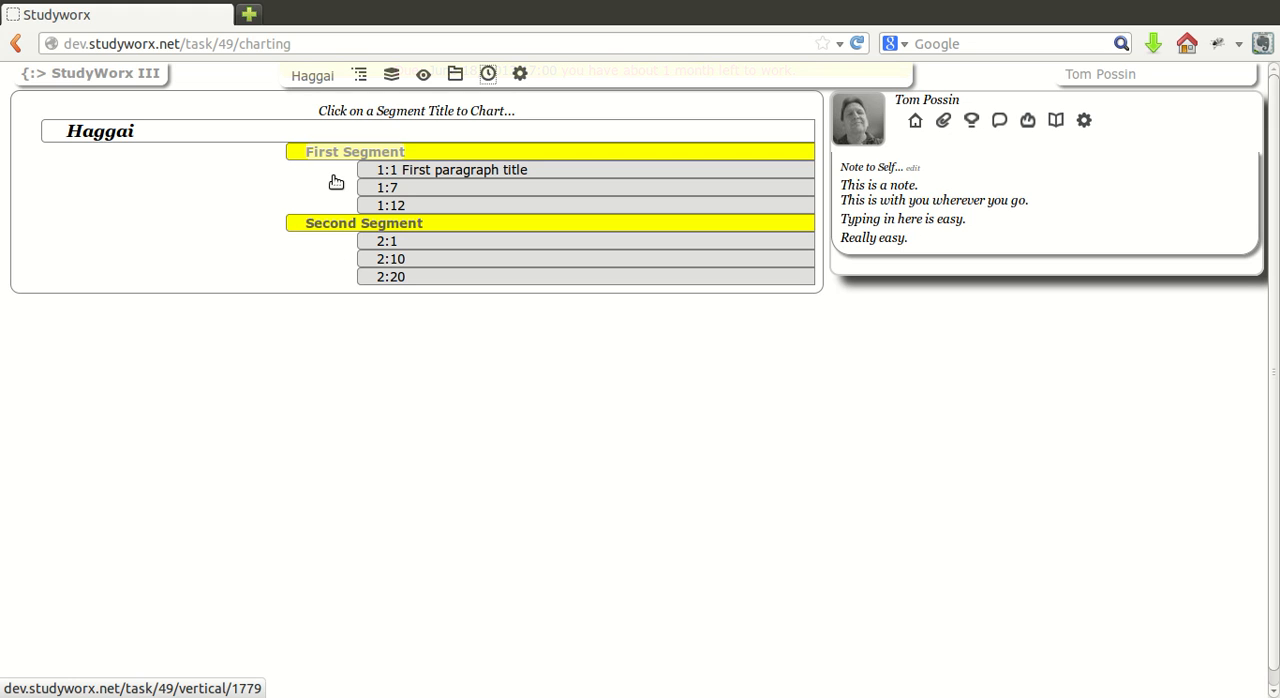
# Open the First Segment chart, move to the Second Segment chart and return to the first one.
pyautogui.click(334, 177)
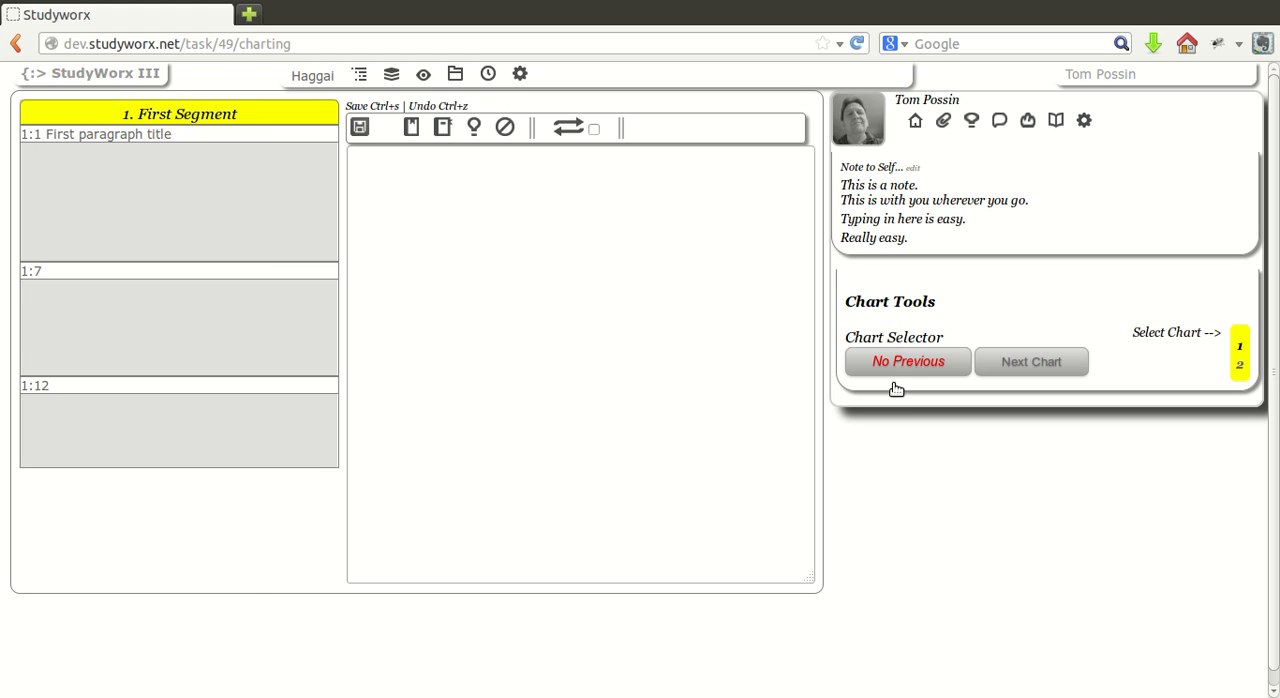
pyautogui.click(1026, 372)
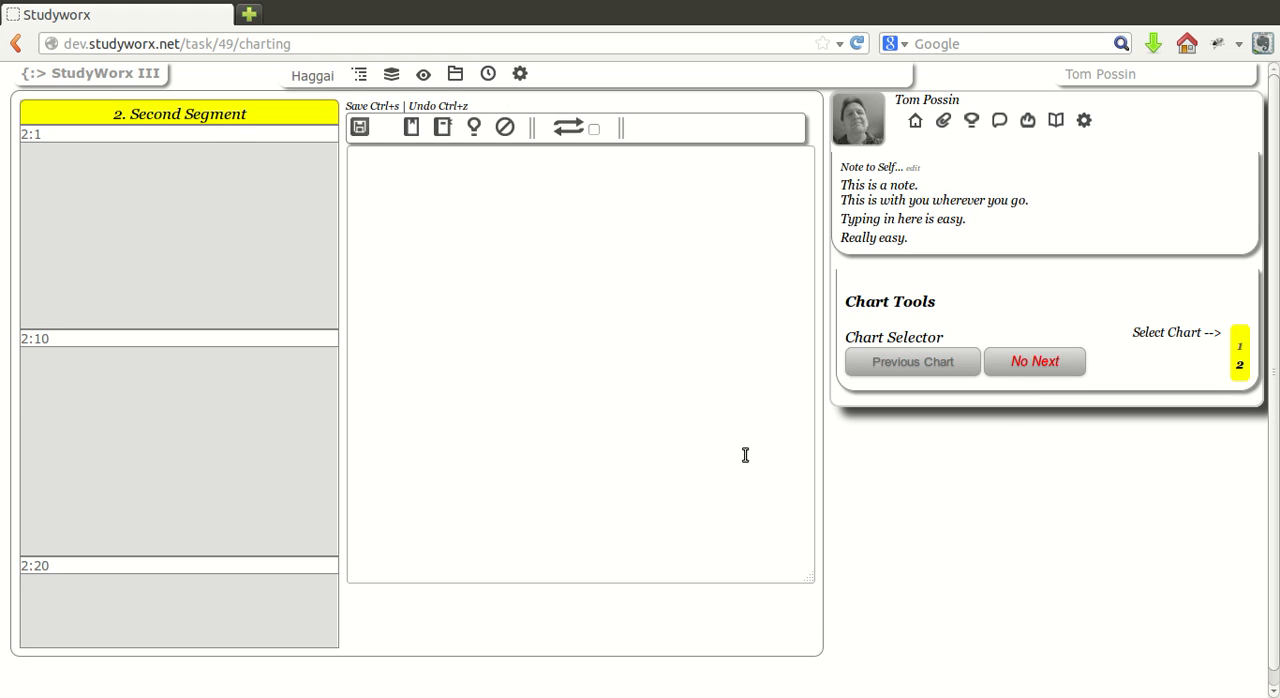
pyautogui.click(928, 385)
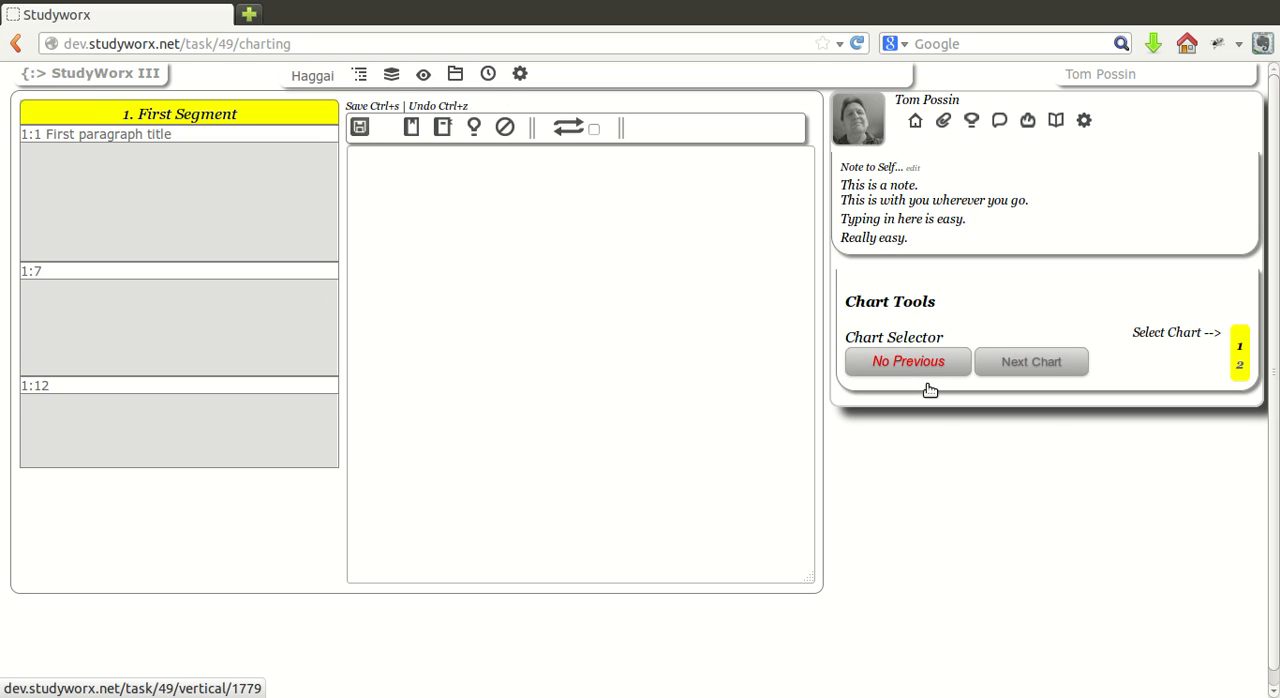
# View the Haggai assignment instructions and the Charts task instructions from the First Segment chart's notes editor.
pyautogui.click(603, 212)
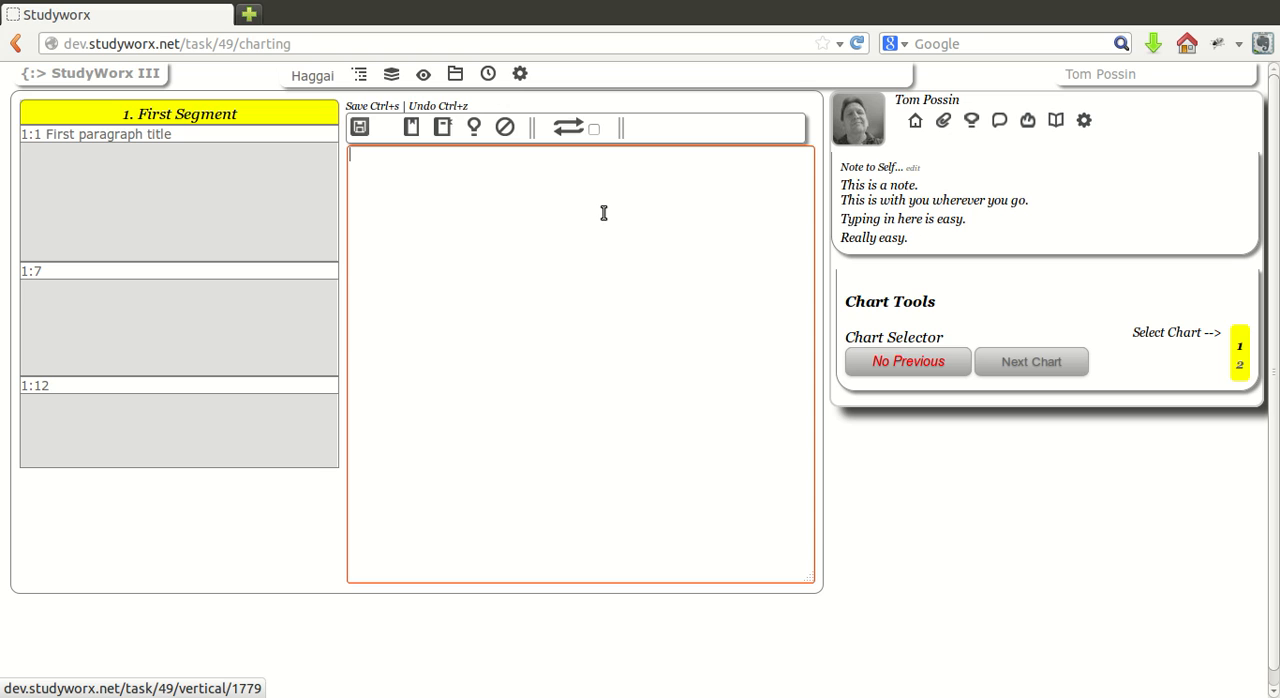
pyautogui.click(414, 153)
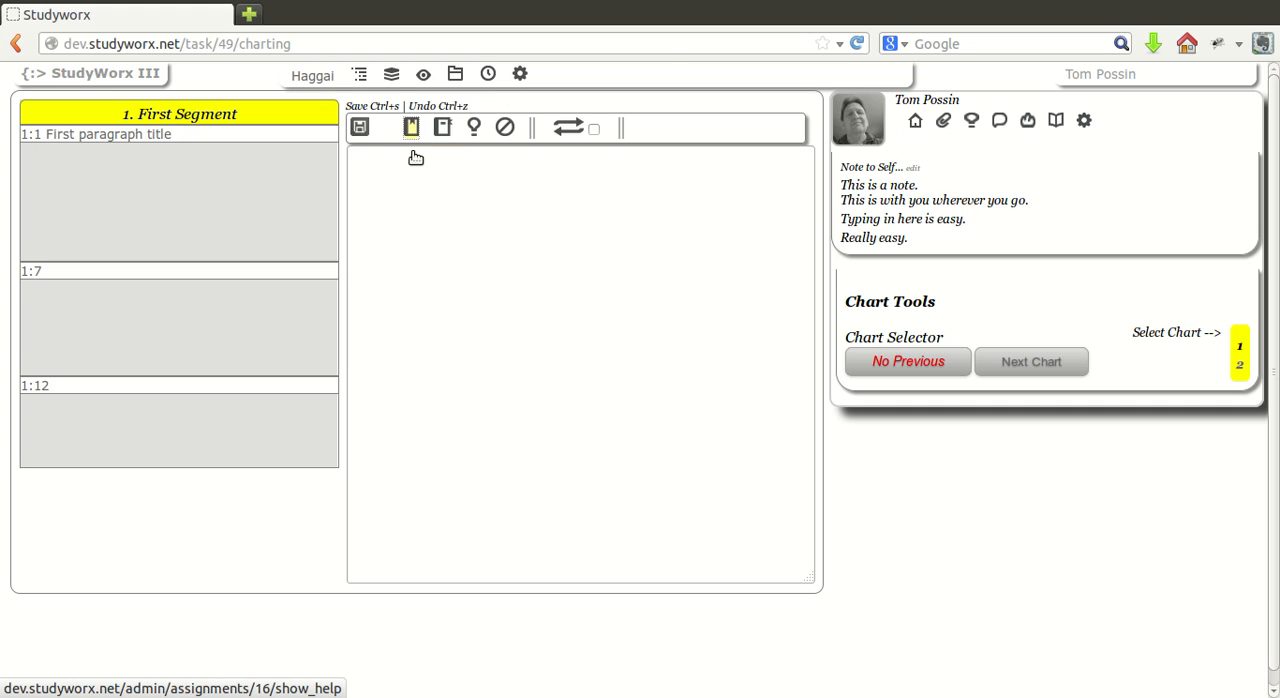
pyautogui.click(414, 155)
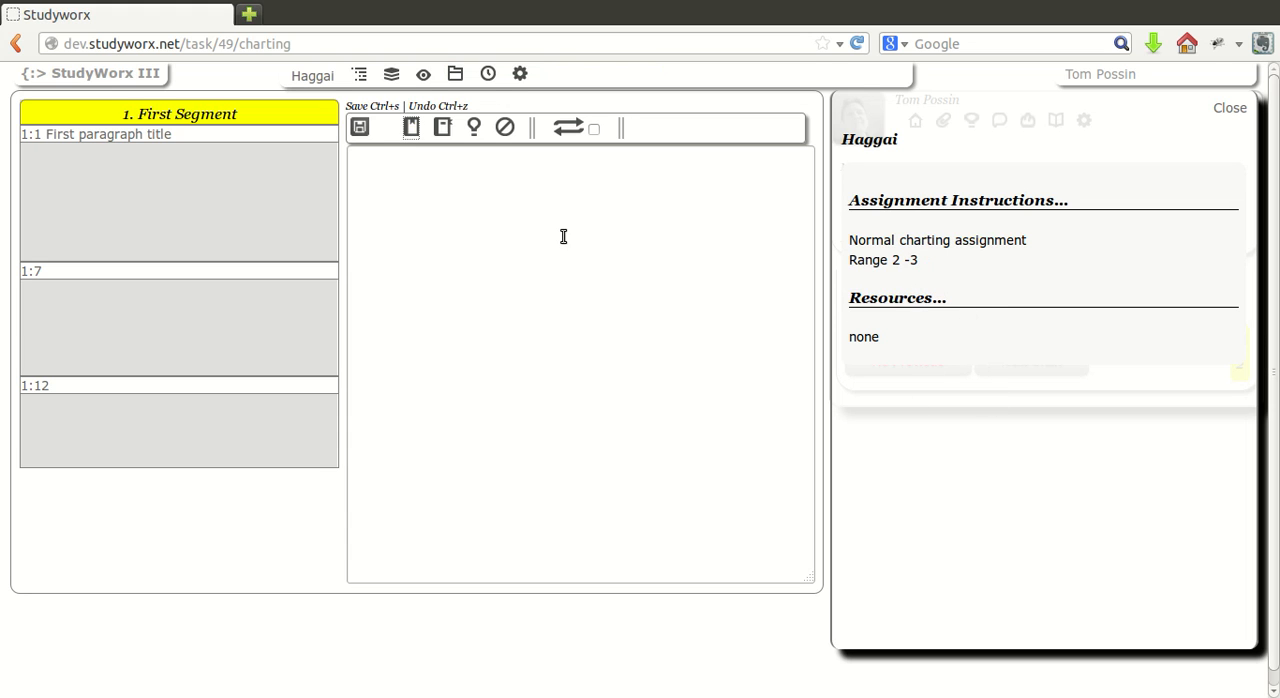
pyautogui.click(443, 150)
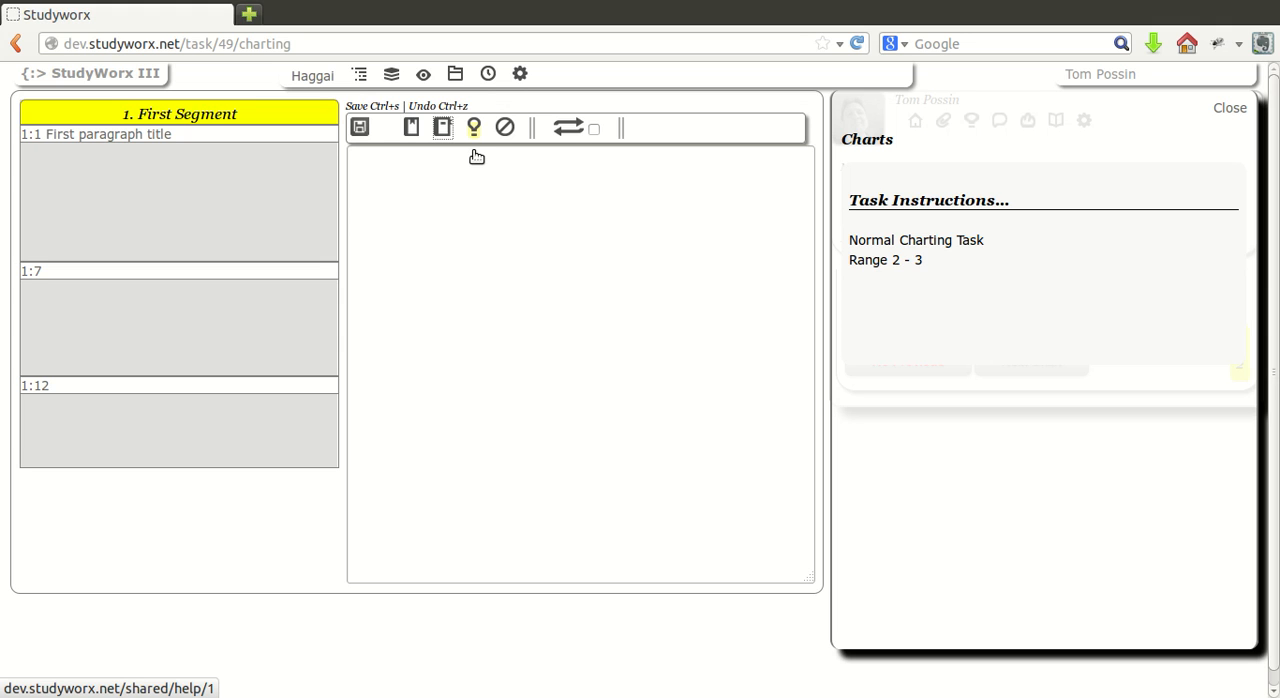
# Open the Markdown help and read the section on adding headings.
pyautogui.click(476, 156)
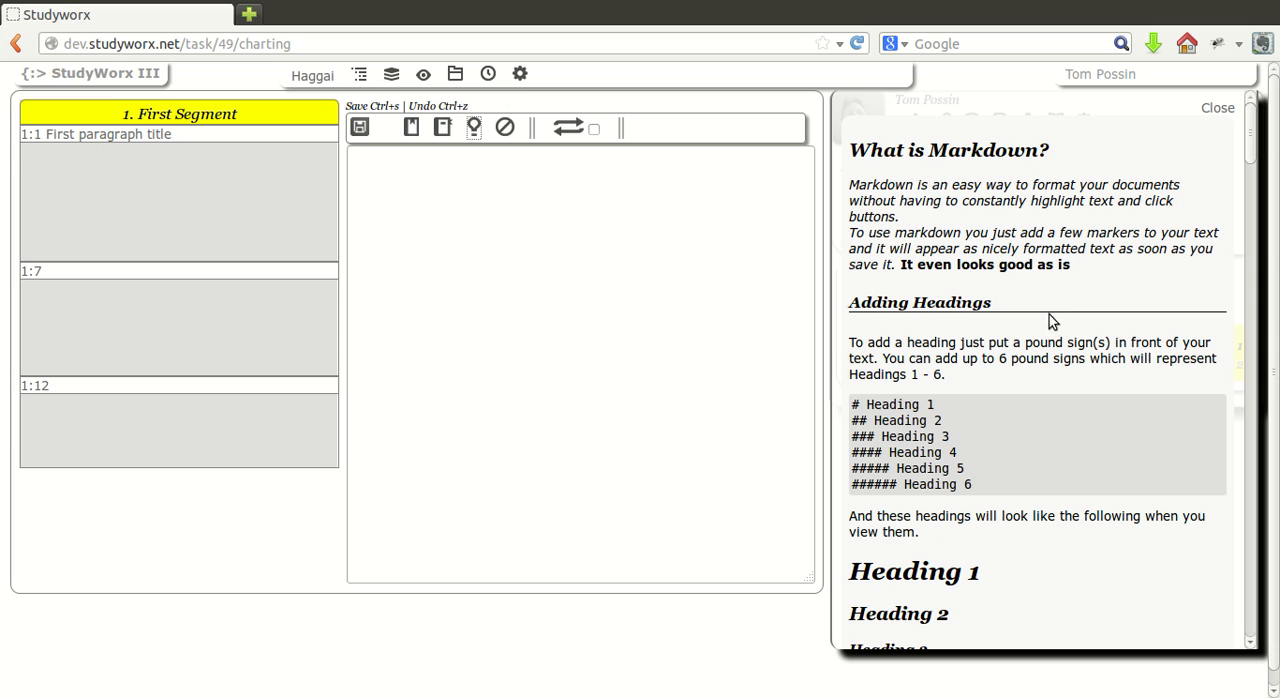
pyautogui.scroll(-6, 1050, 316)
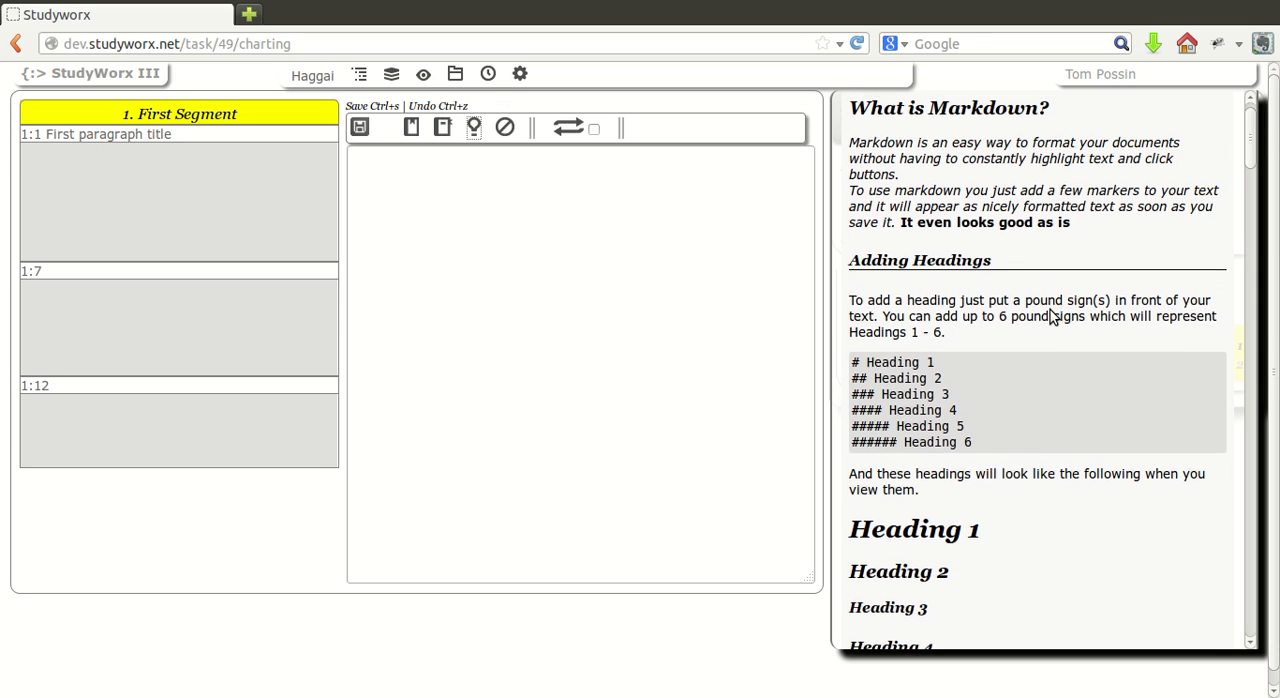
pyautogui.scroll(4, 1050, 316)
pyautogui.scroll(3, 1050, 316)
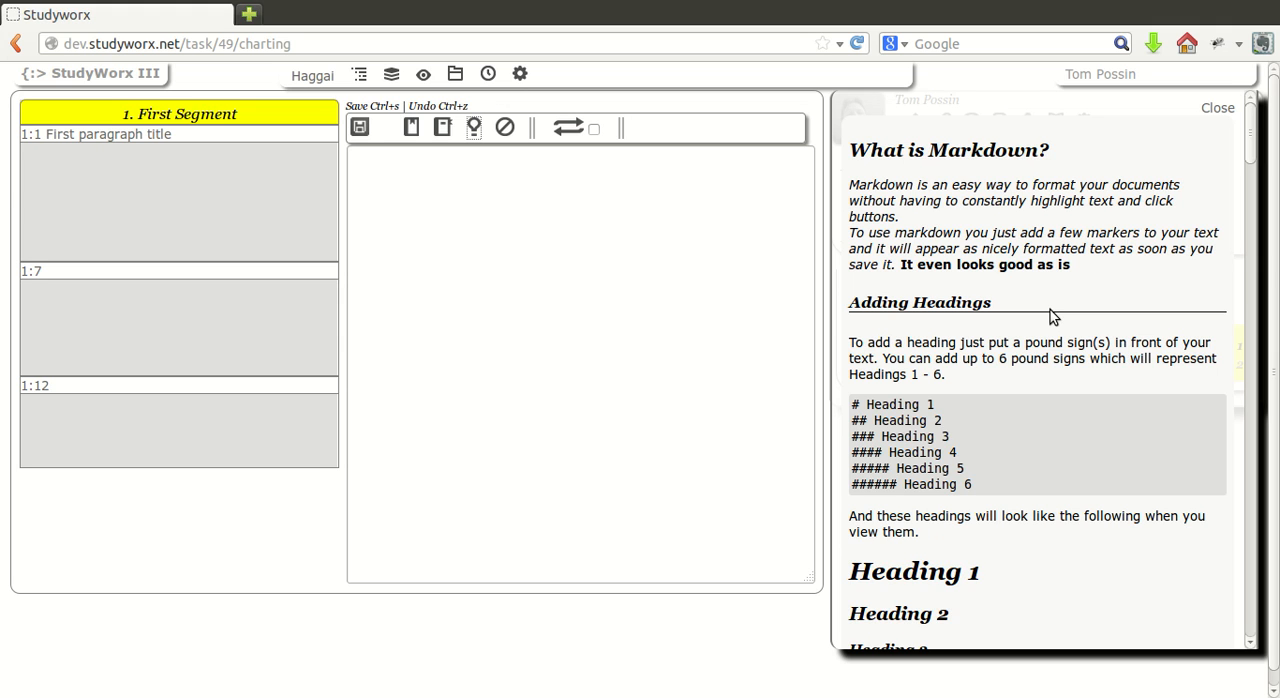
pyautogui.scroll(-4, 1050, 316)
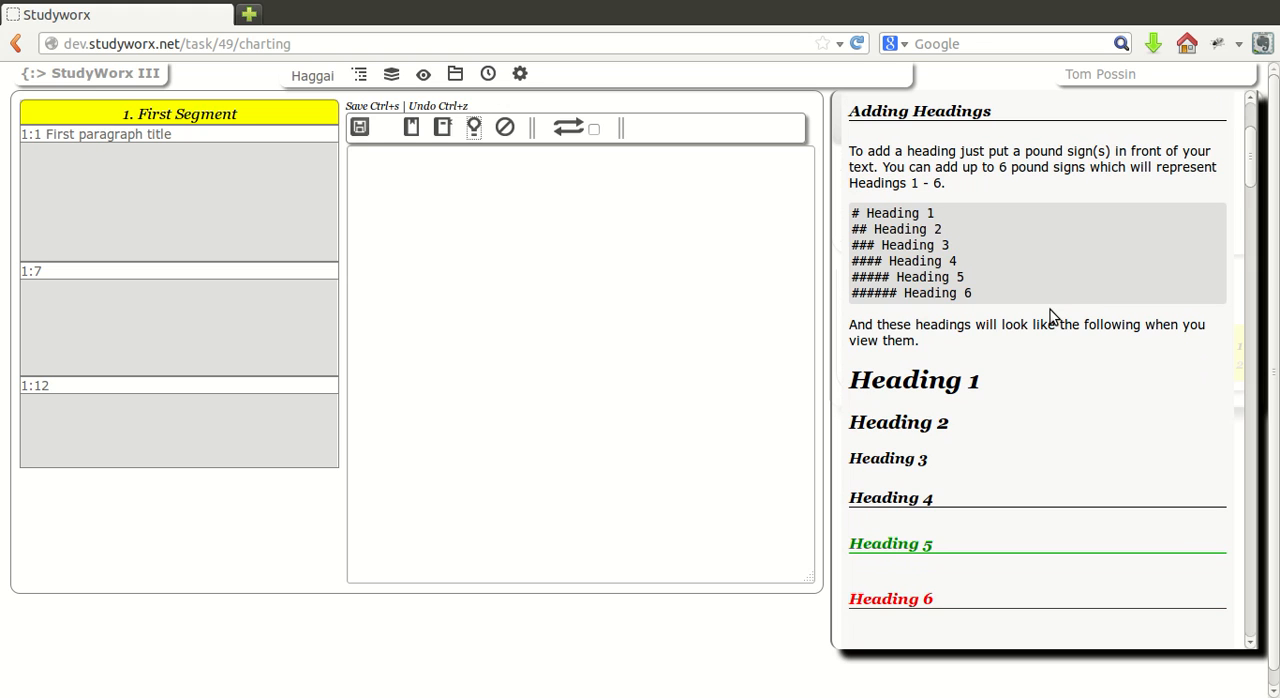
pyautogui.scroll(-1, 1050, 316)
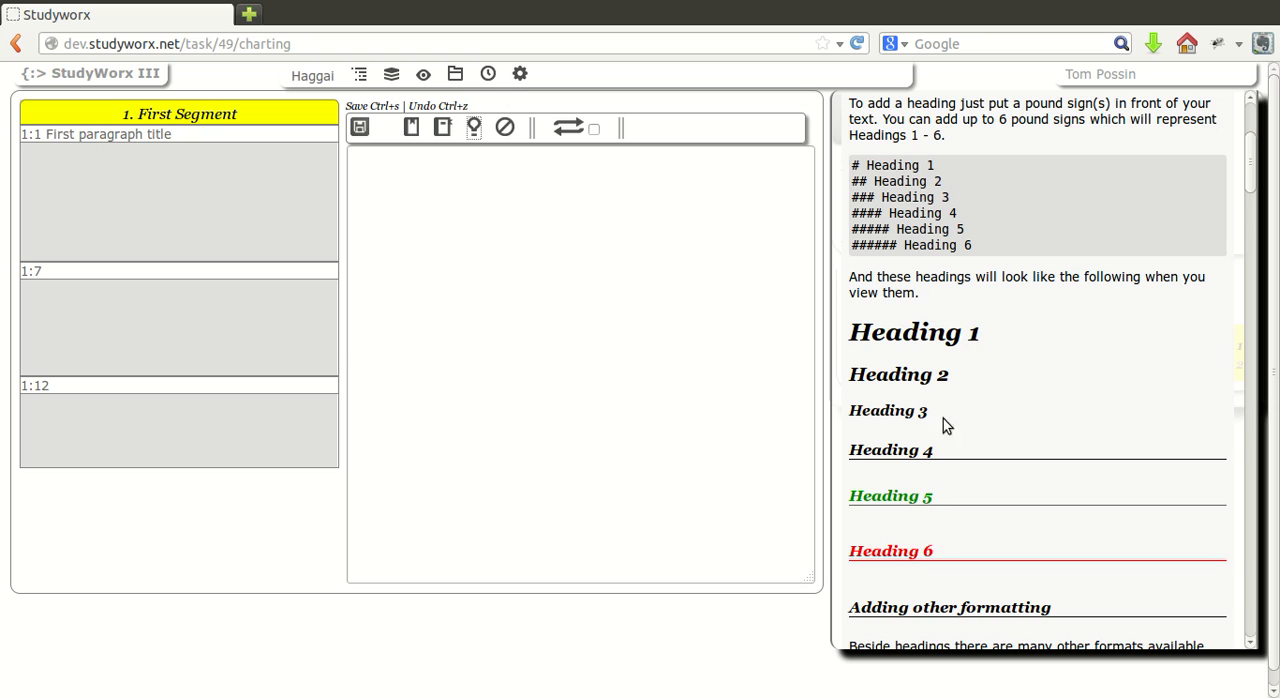
# Start the First Segment notes with the level-four Markdown heading "#### Observations", followed by a blank line.
pyautogui.click(643, 209)
pyautogui.write('#')
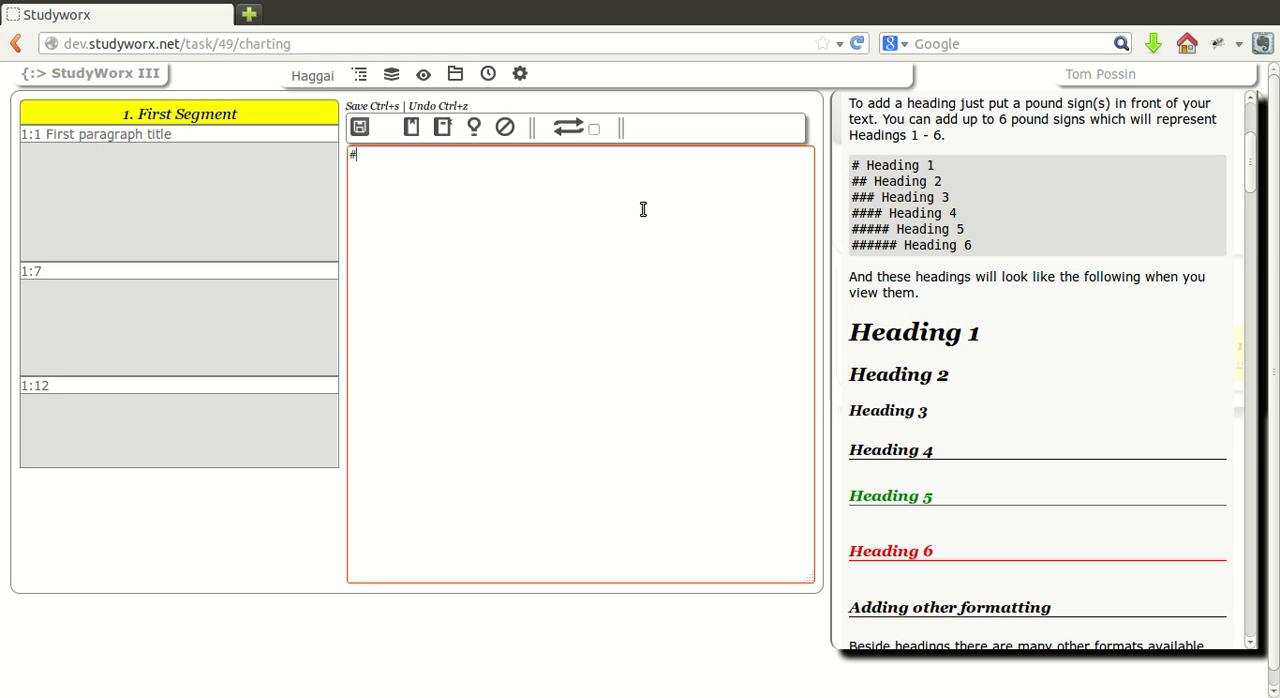
pyautogui.write('### Observations')
pyautogui.press('Return')
pyautogui.press('Return')
# Add the bold Markdown line "**PO v1 who**" under the Observations heading and show the formatted notes in an automatically updating preview.
pyautogui.scroll(-3, 1019, 391)
pyautogui.scroll(-6, 1019, 390)
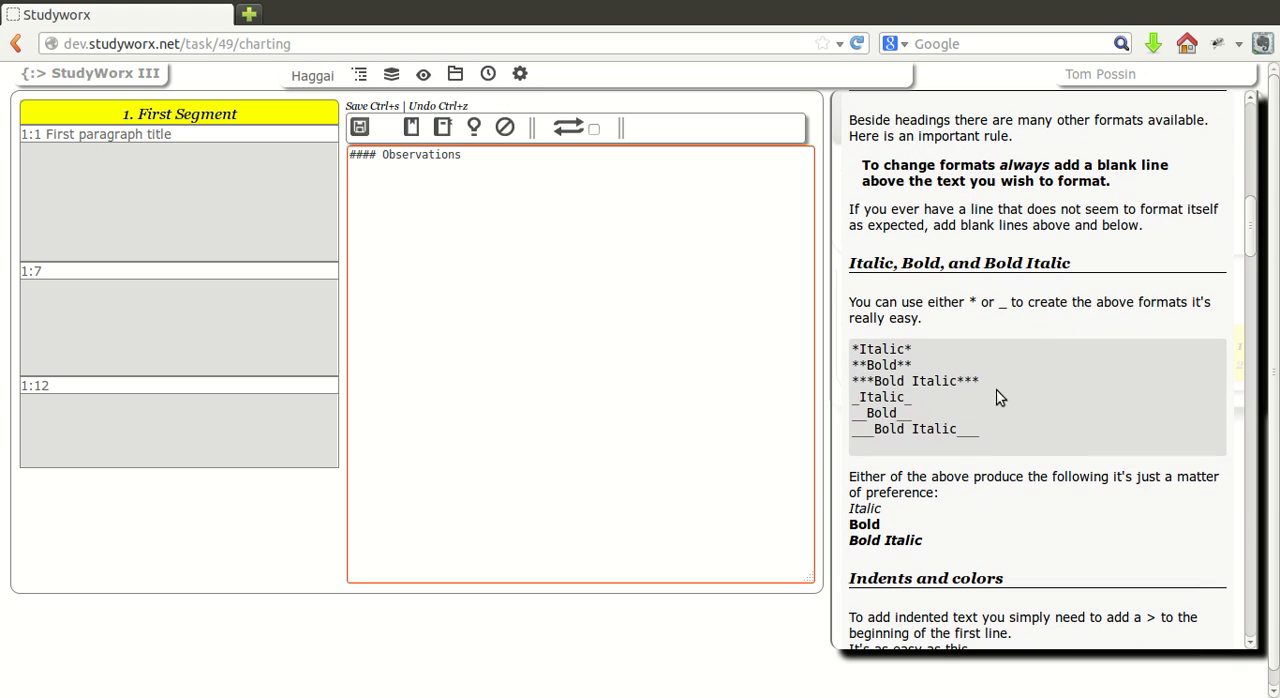
pyautogui.click(591, 234)
pyautogui.write('**PO')
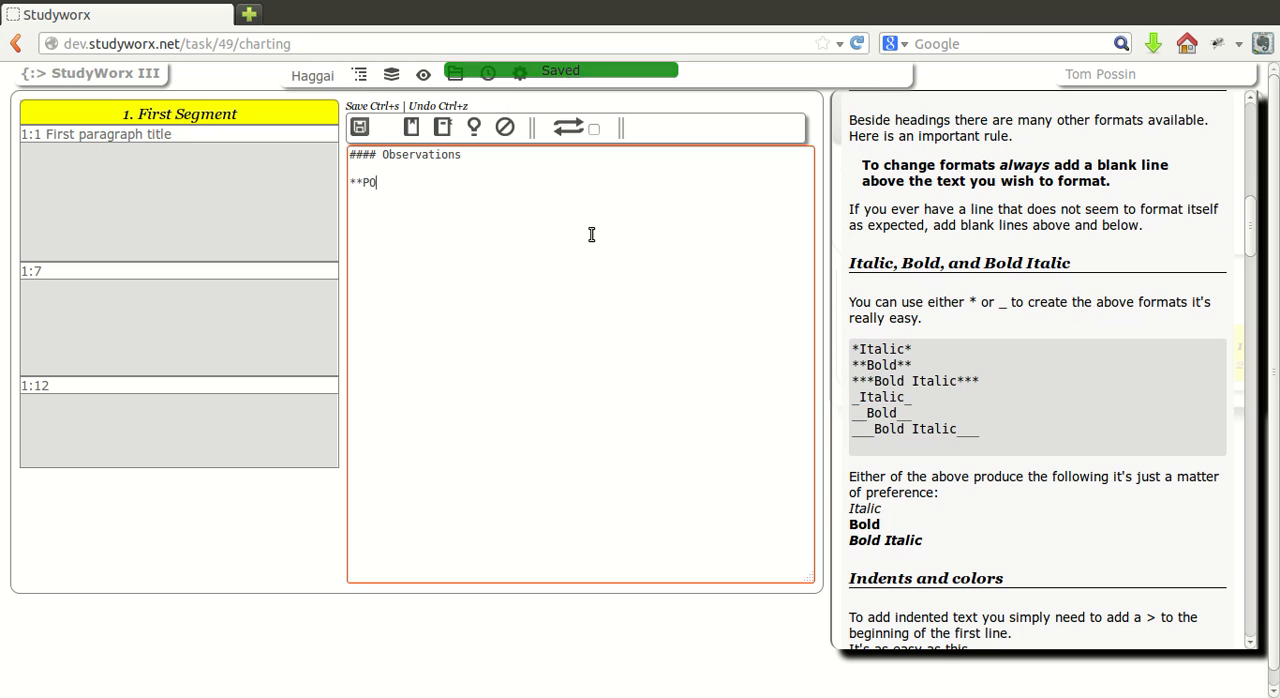
pyautogui.write(' v')
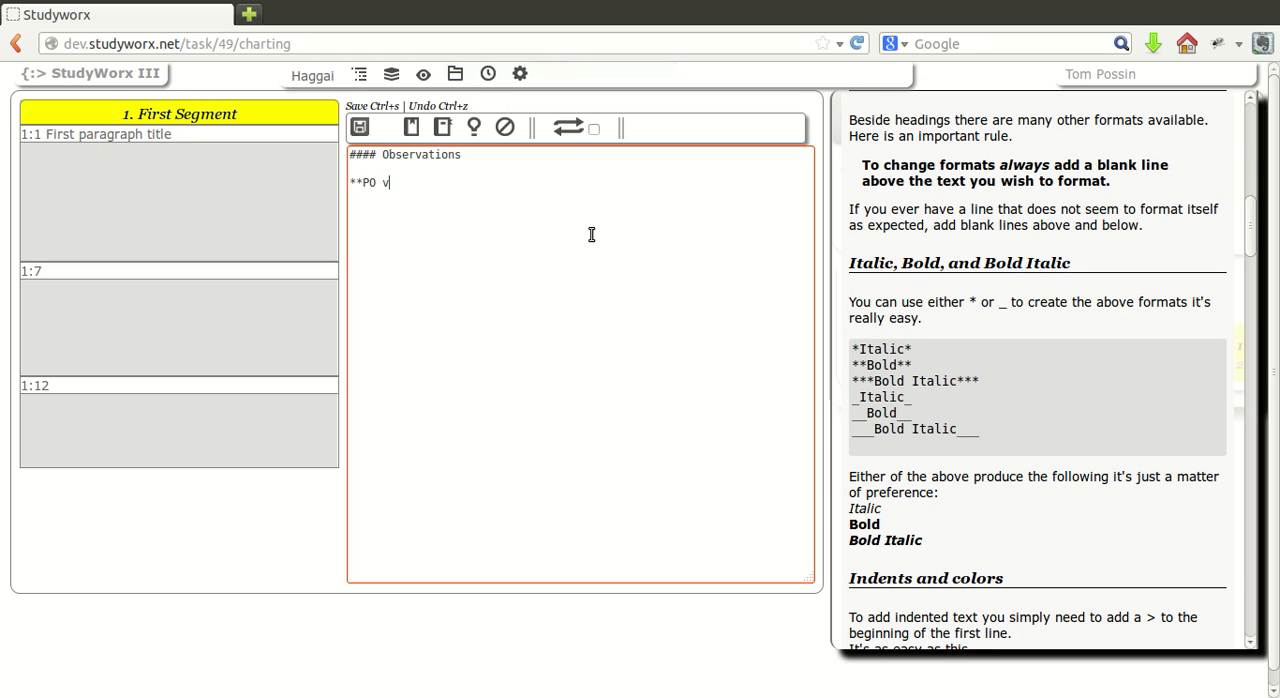
pyautogui.write('1 who**')
pyautogui.press('Return')
pyautogui.press('Return')
pyautogui.click(594, 130)
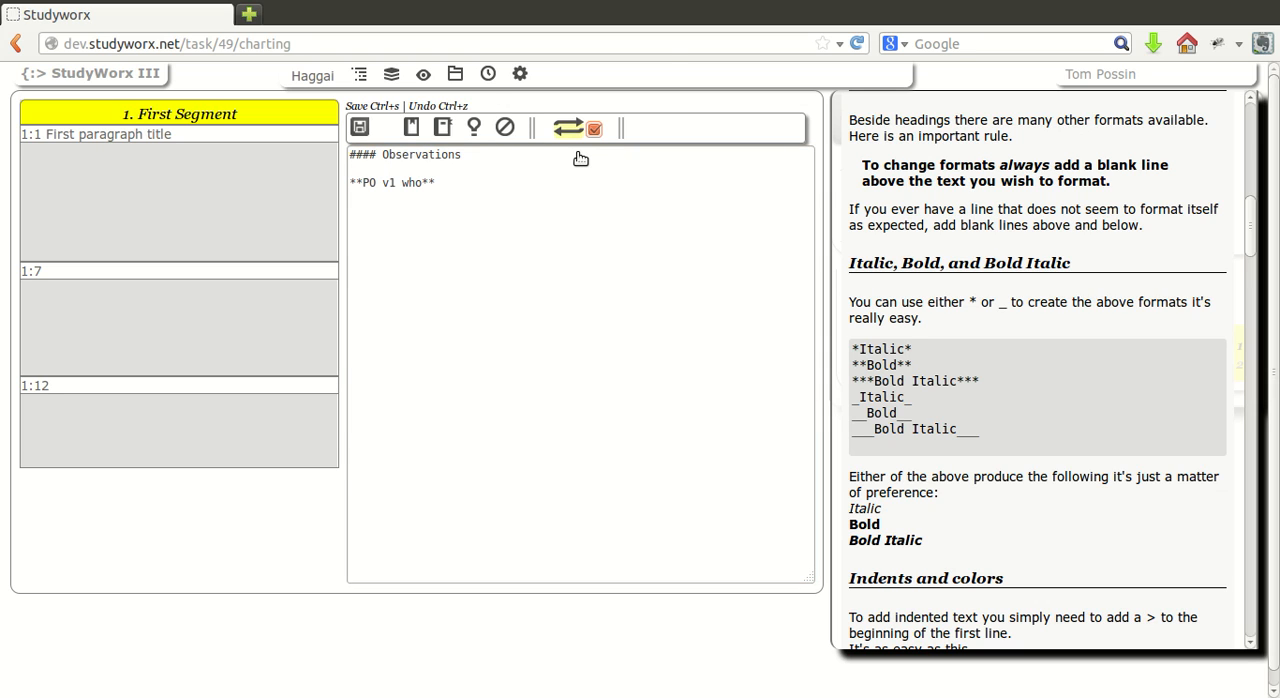
pyautogui.click(570, 131)
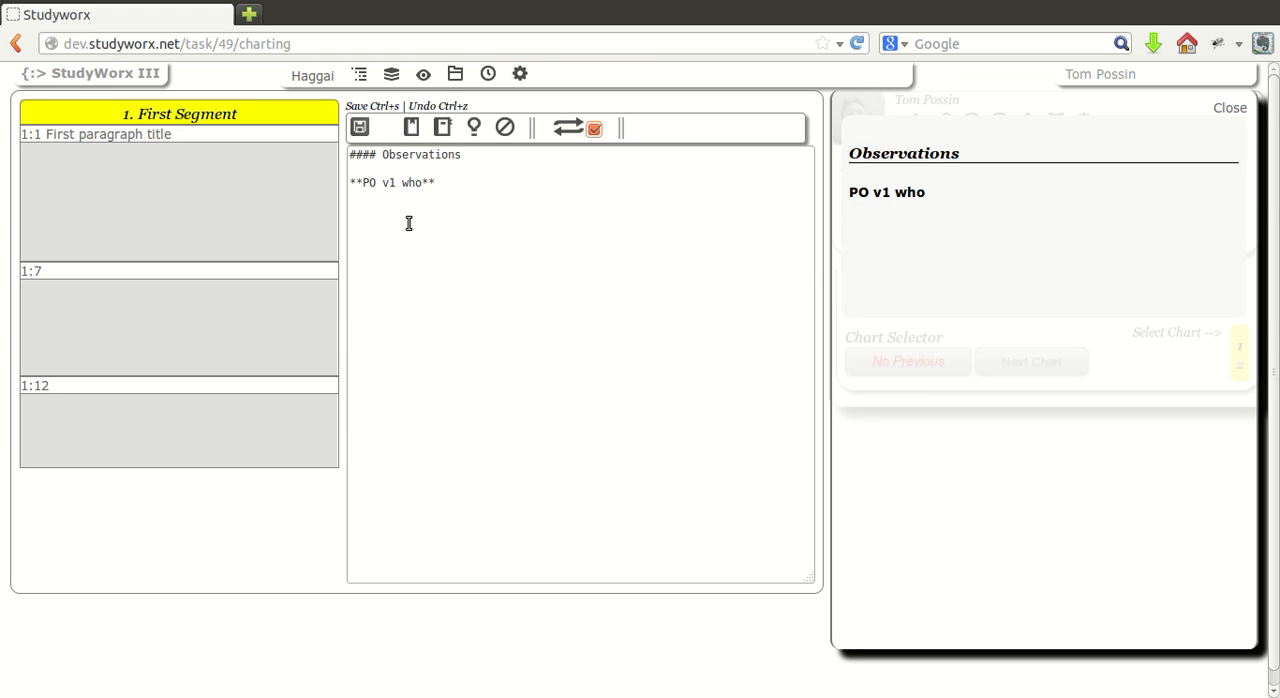
# Add the bulleted line "* SO v2 Whatever we want here." below the bold PO line, separated by a blank line.
pyautogui.click(450, 205)
pyautogui.press('Return')
pyautogui.press('Return')
pyautogui.write('* So')
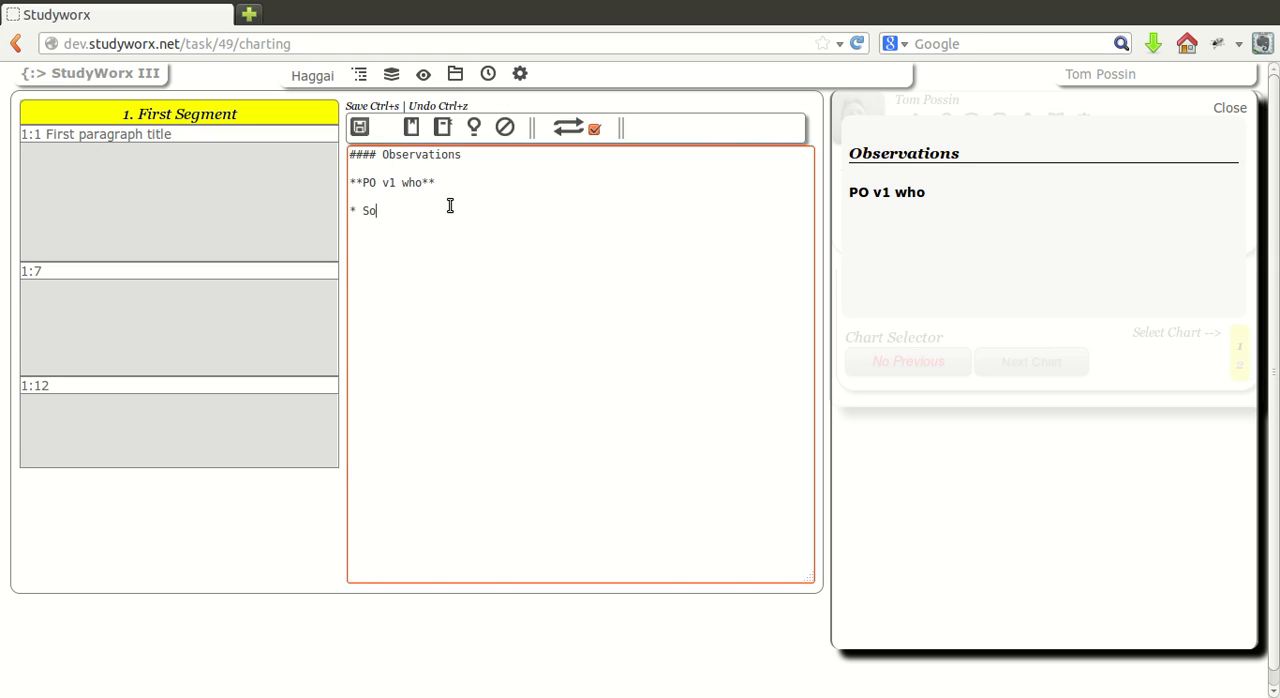
pyautogui.press('BackSpace')
pyautogui.write('O v2')
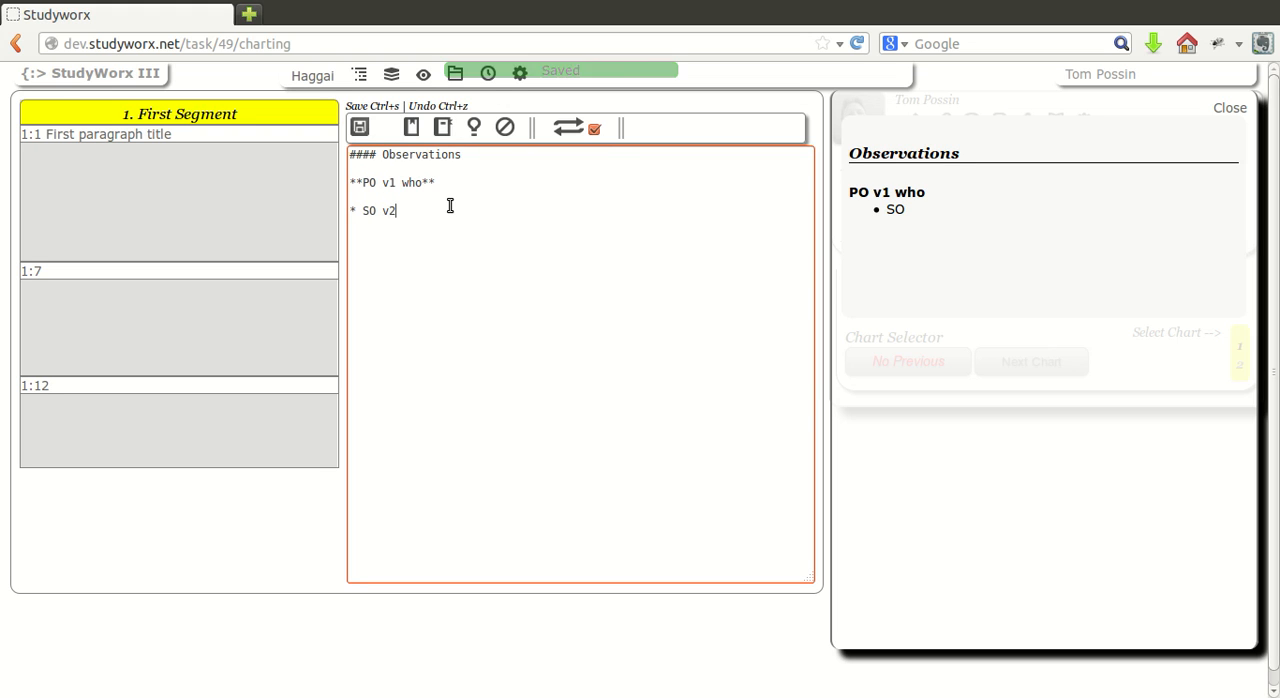
pyautogui.write(' Whatever wh')
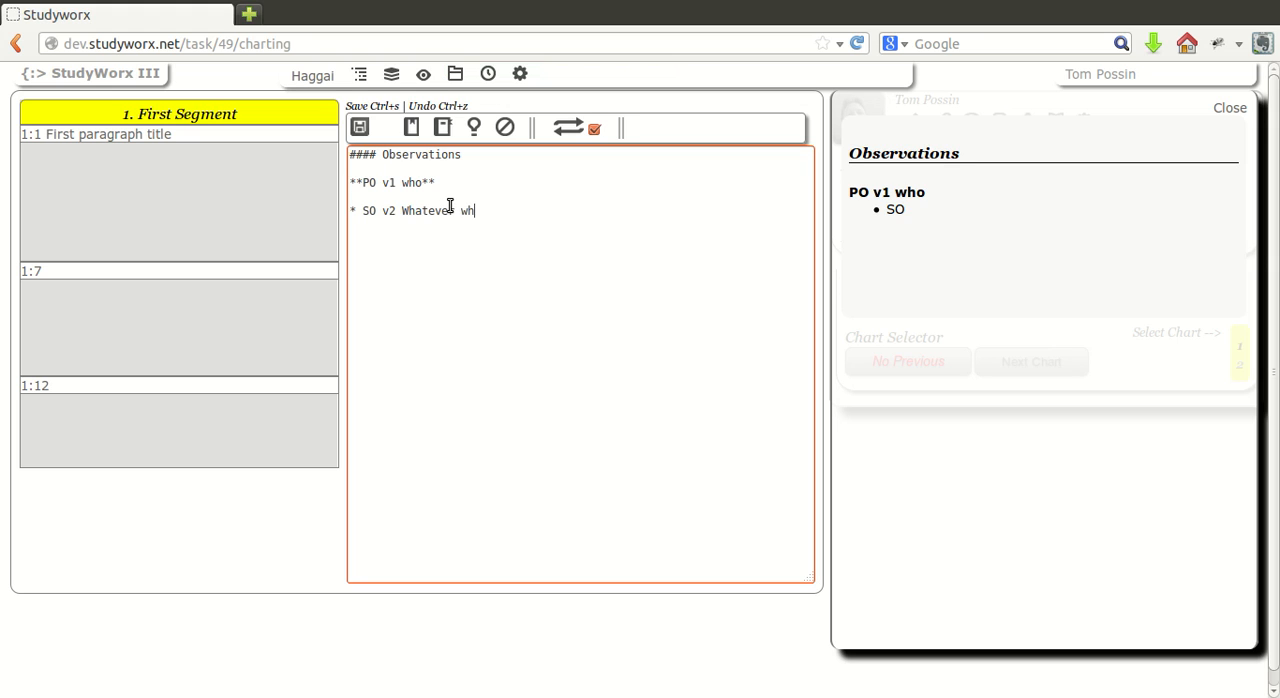
pyautogui.press('BackSpace')
pyautogui.write('e want here.')
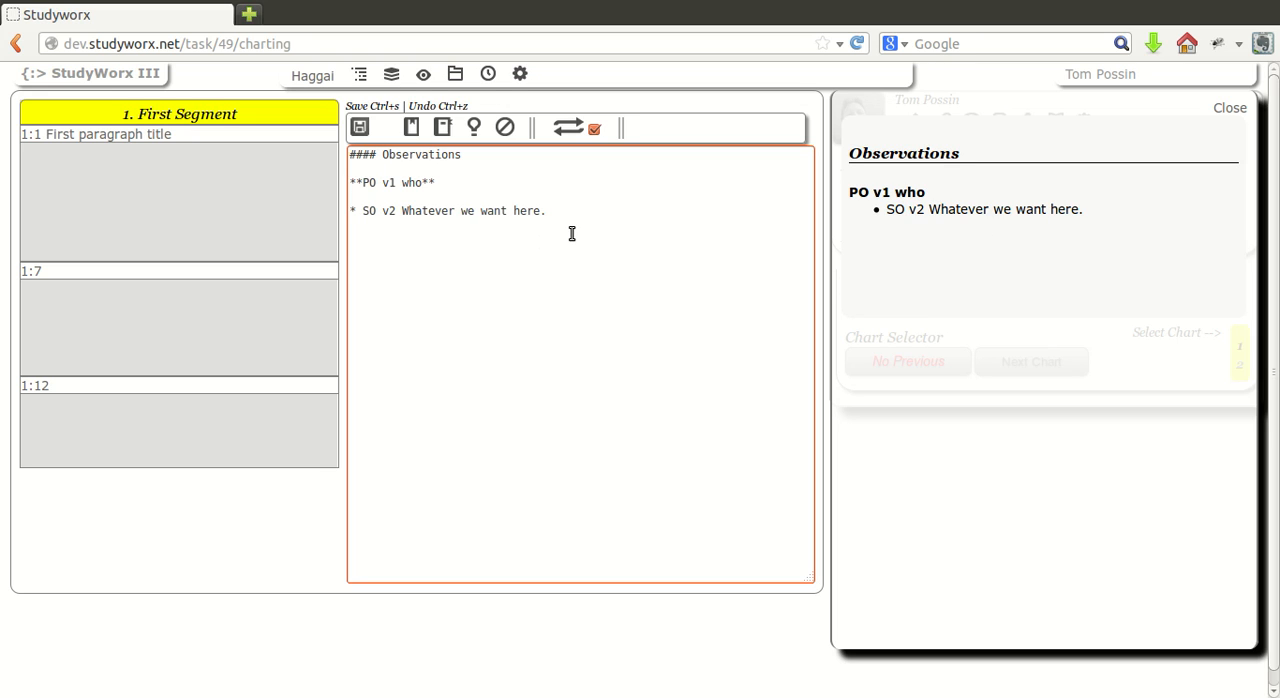
# Add the level-five Markdown heading "##### Interpretation" below the bullet and save the notes.
pyautogui.press('Return')
pyautogui.press('Return')
pyautogui.write('##### Intrpretation')
pyautogui.press('Return')
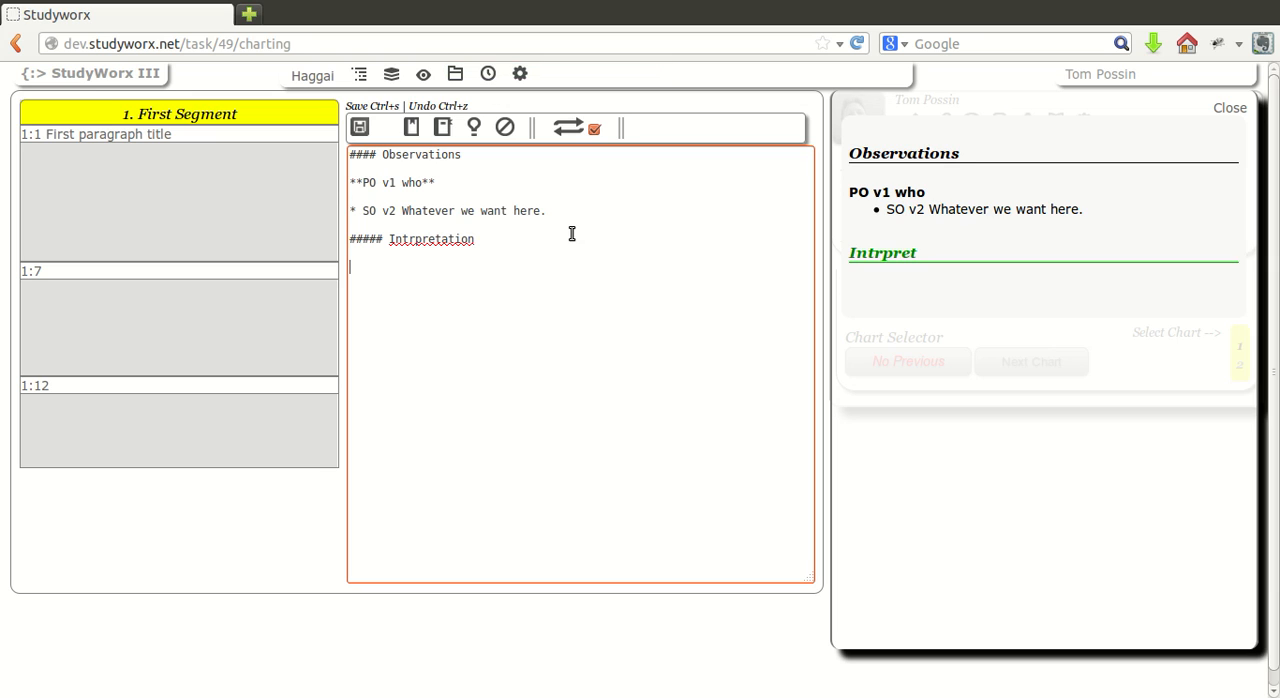
pyautogui.click(408, 243)
pyautogui.write('e')
pyautogui.click(418, 284)
pyautogui.hotkey('ctrl', 's')
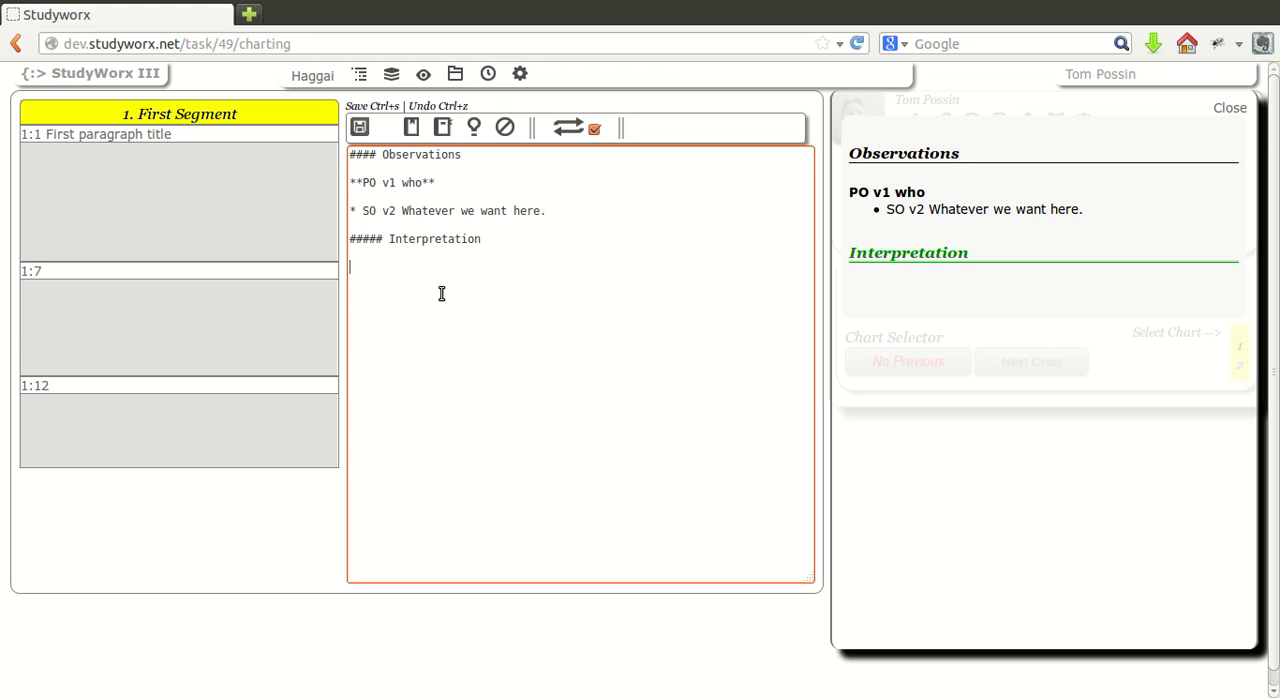
# Write "SOR - We write whatever we want." as plain text under the Interpretation heading.
pyautogui.write('SOR - We write whatever ')
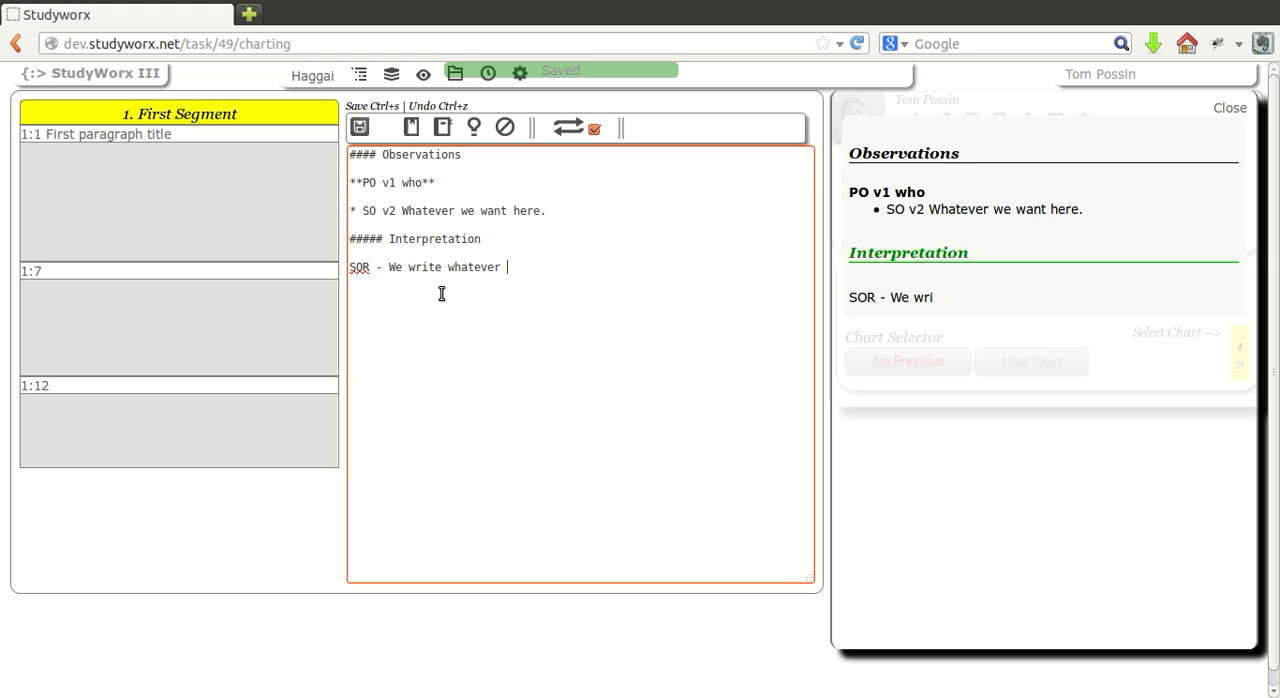
pyautogui.write('we want')
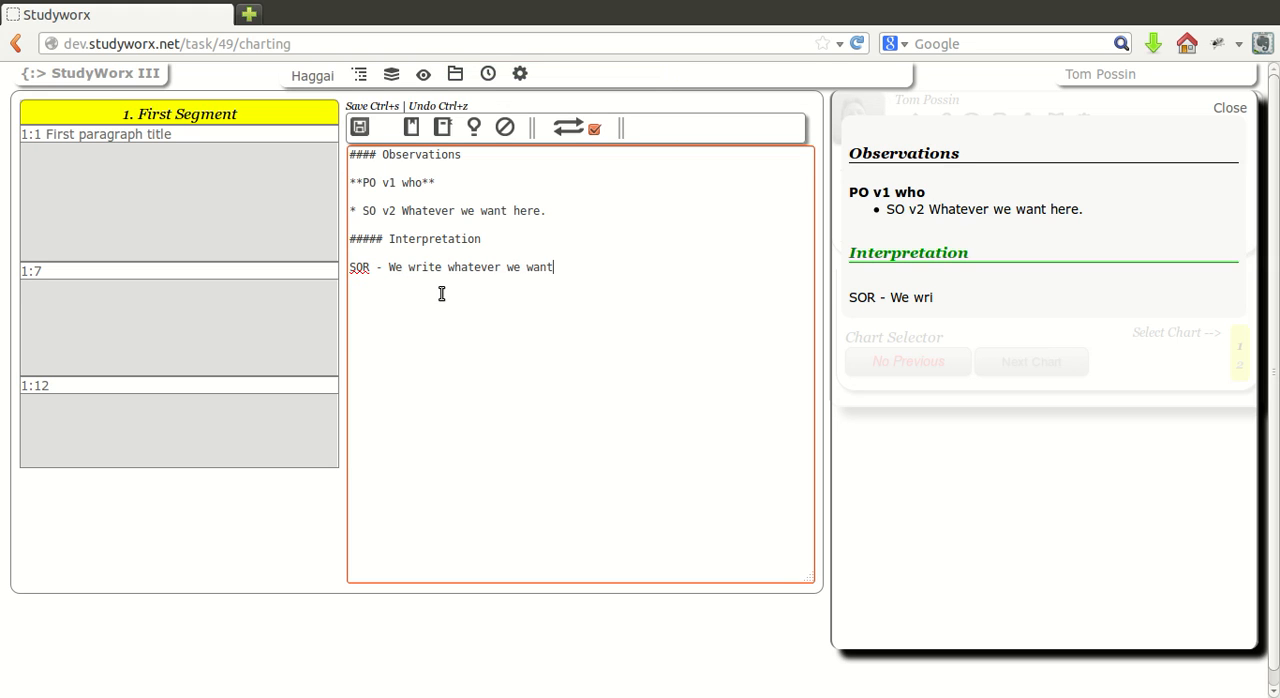
pyautogui.write('.')
pyautogui.press('Return')
pyautogui.press('Return')
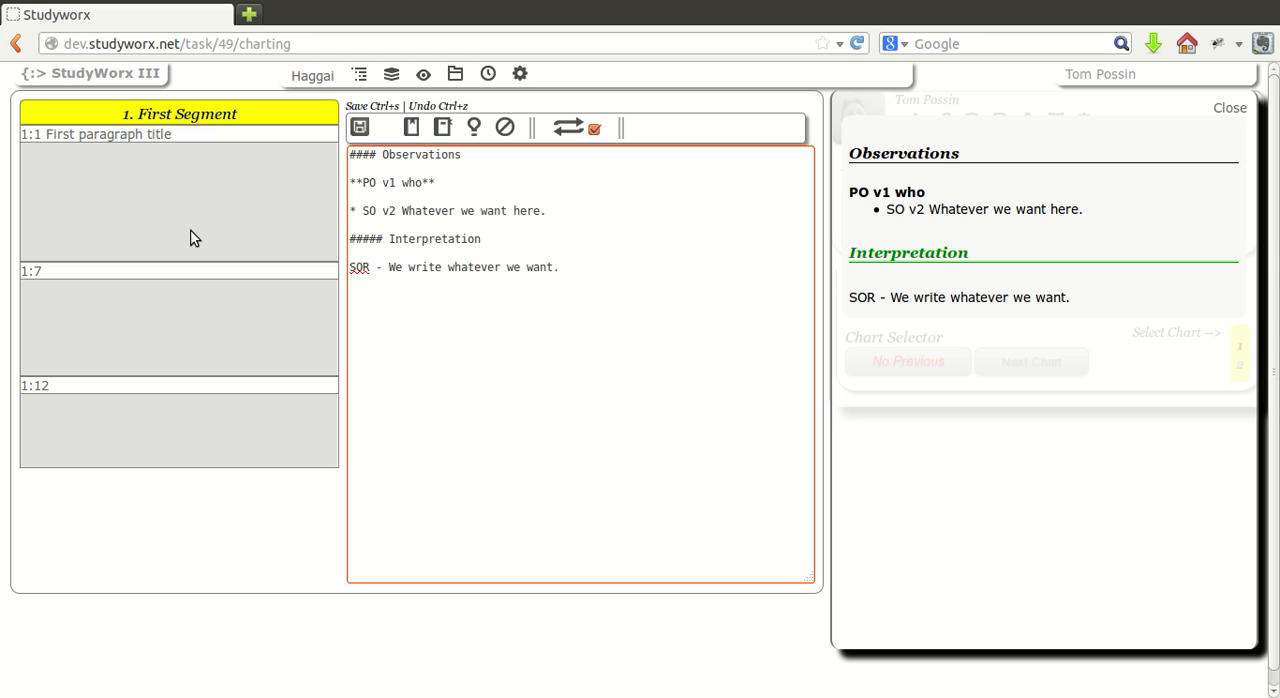
# Add a blue Contrasts entry reading "Contrast observation text." to paragraph 1:1 and save it.
pyautogui.click(100, 163)
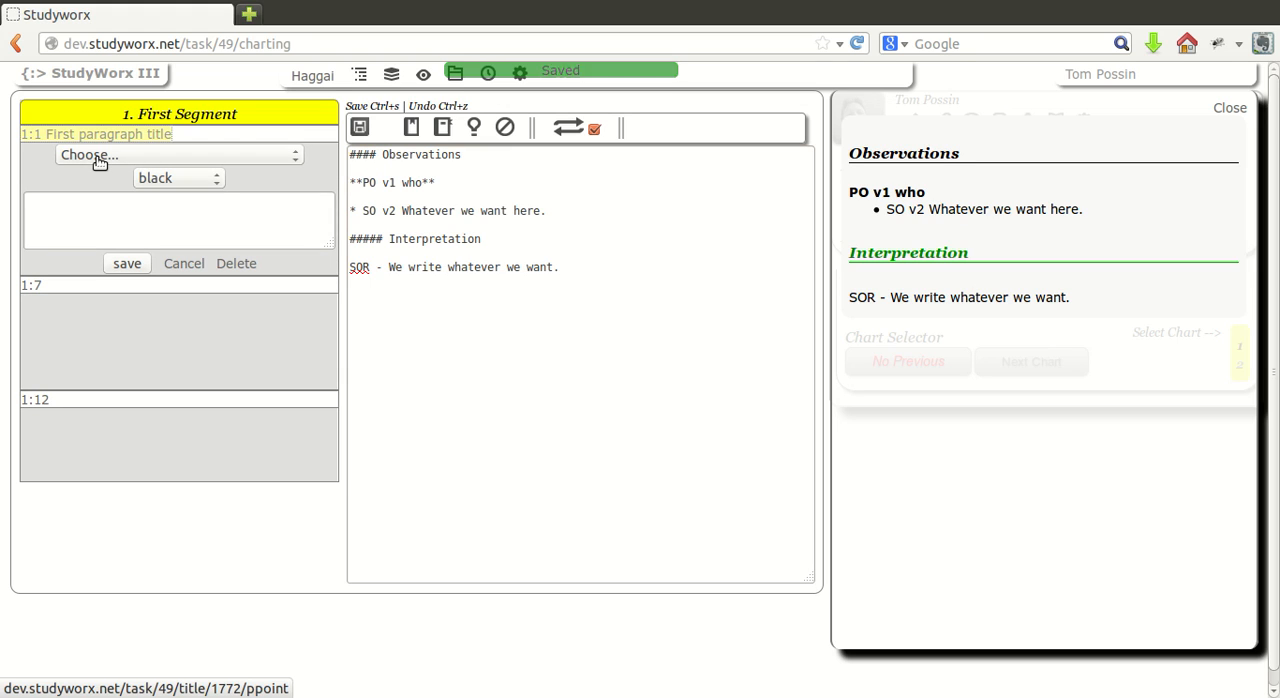
pyautogui.press('Tab')
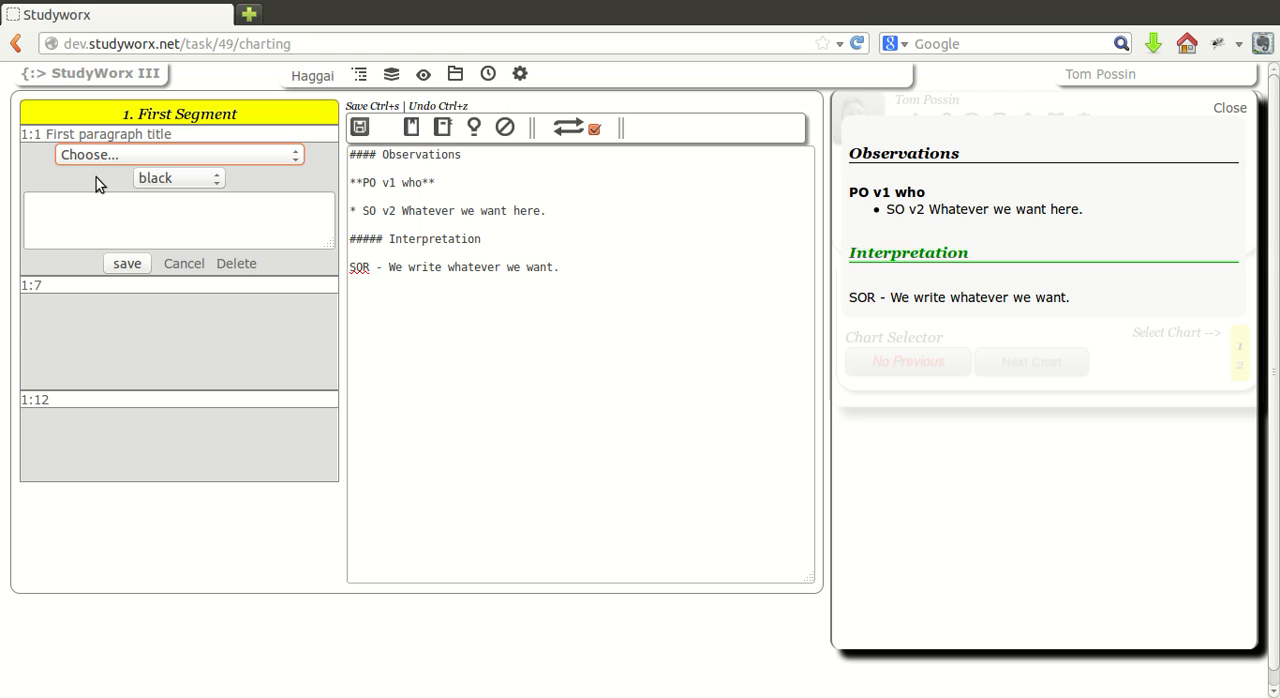
pyautogui.press('Down')
pyautogui.press('Tab')
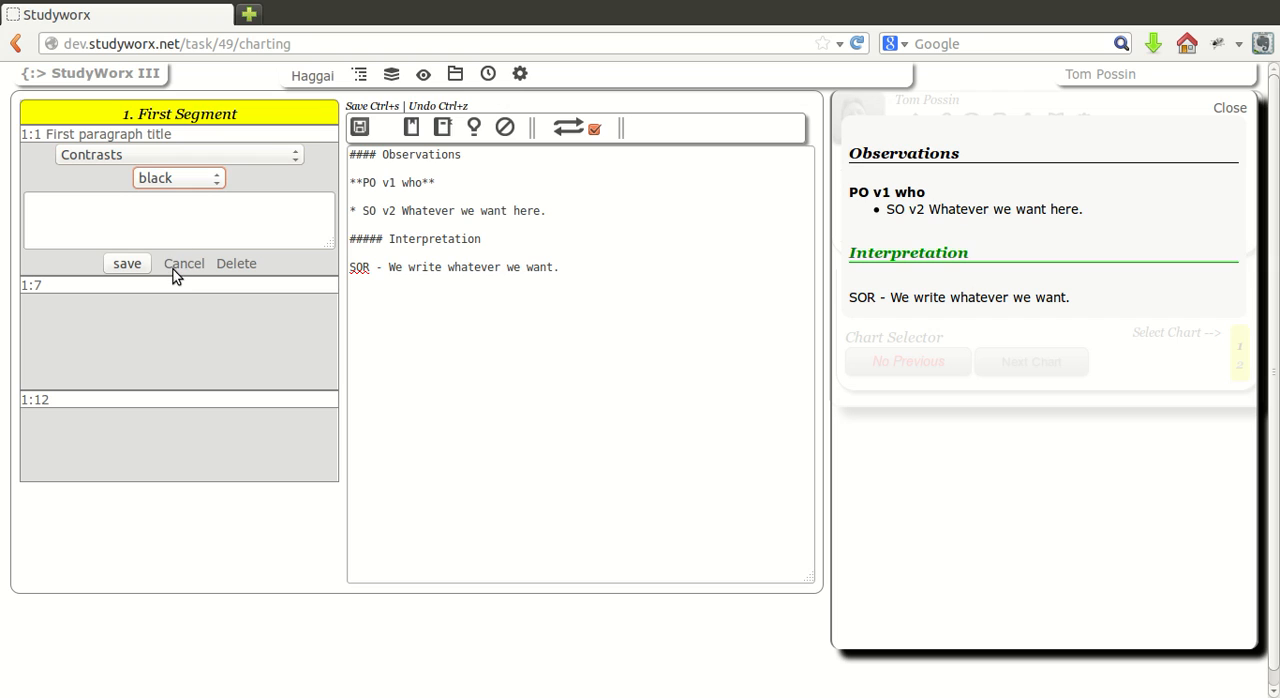
pyautogui.press('Down')
pyautogui.click(172, 240)
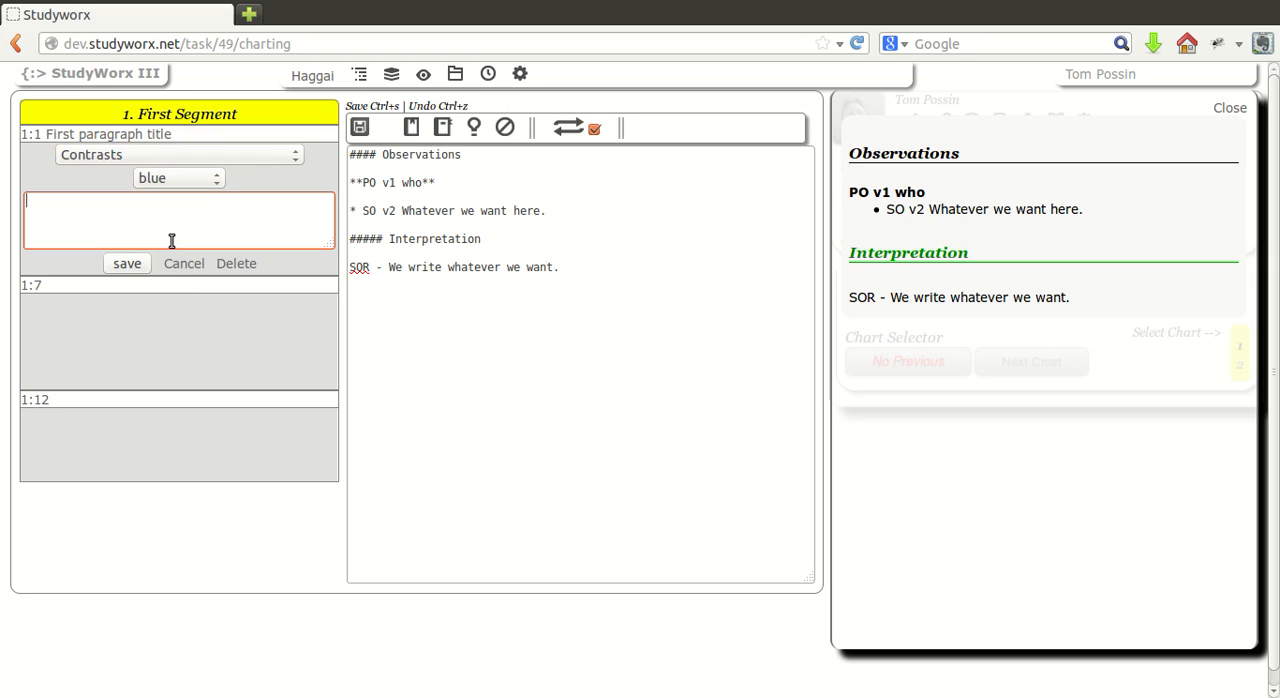
pyautogui.write('Contrast observation text.')
pyautogui.press('Tab')
pyautogui.press('Return')
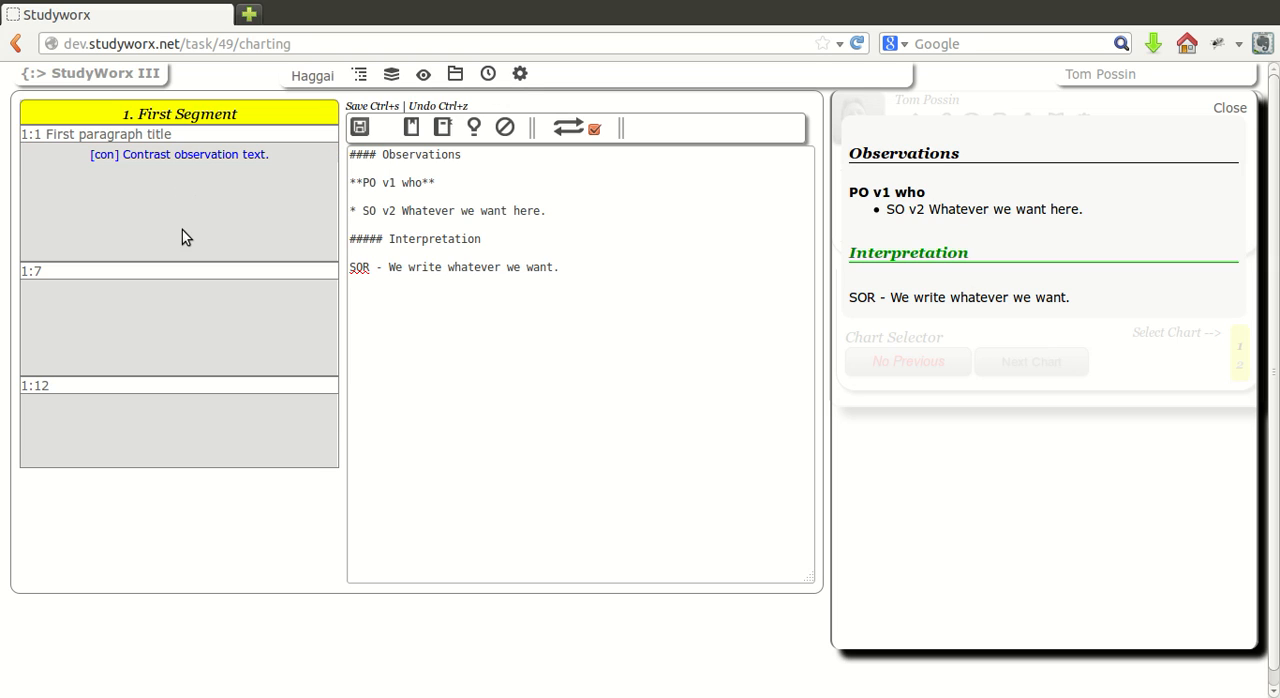
# Reopen the 1:1 contrast entry and cancel editing, and create an empty entry under paragraph 1:7 and delete it.
pyautogui.click(185, 185)
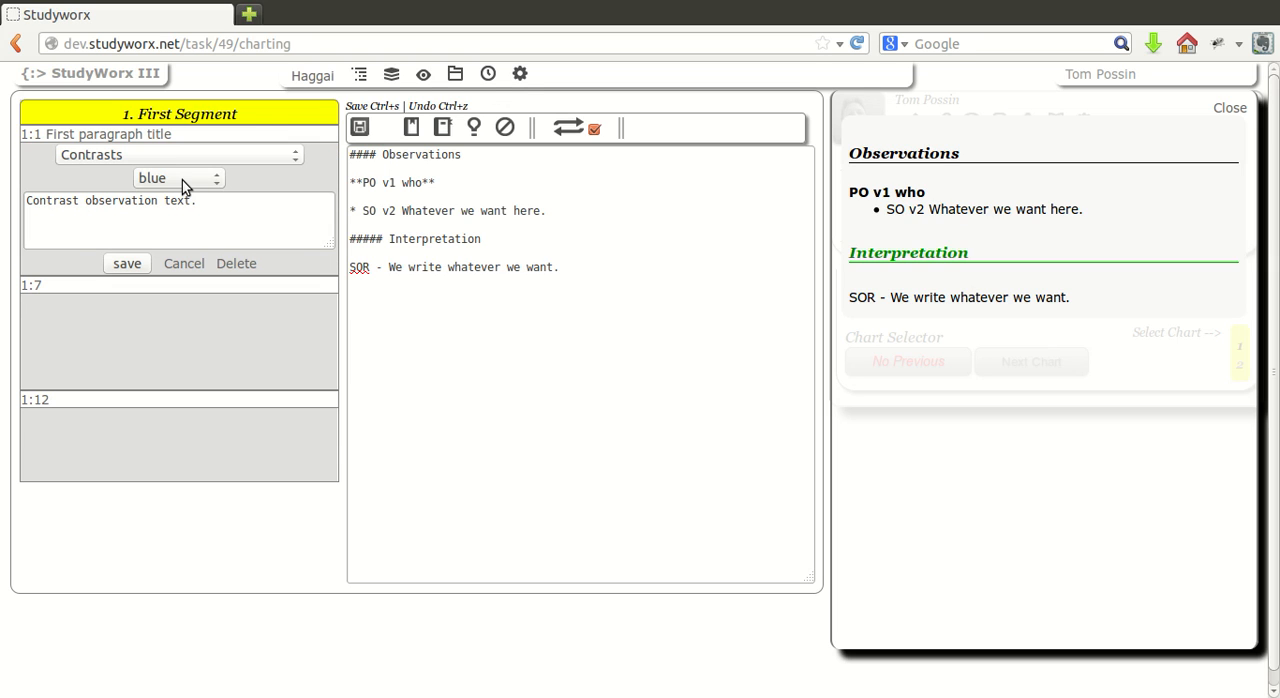
pyautogui.click(197, 289)
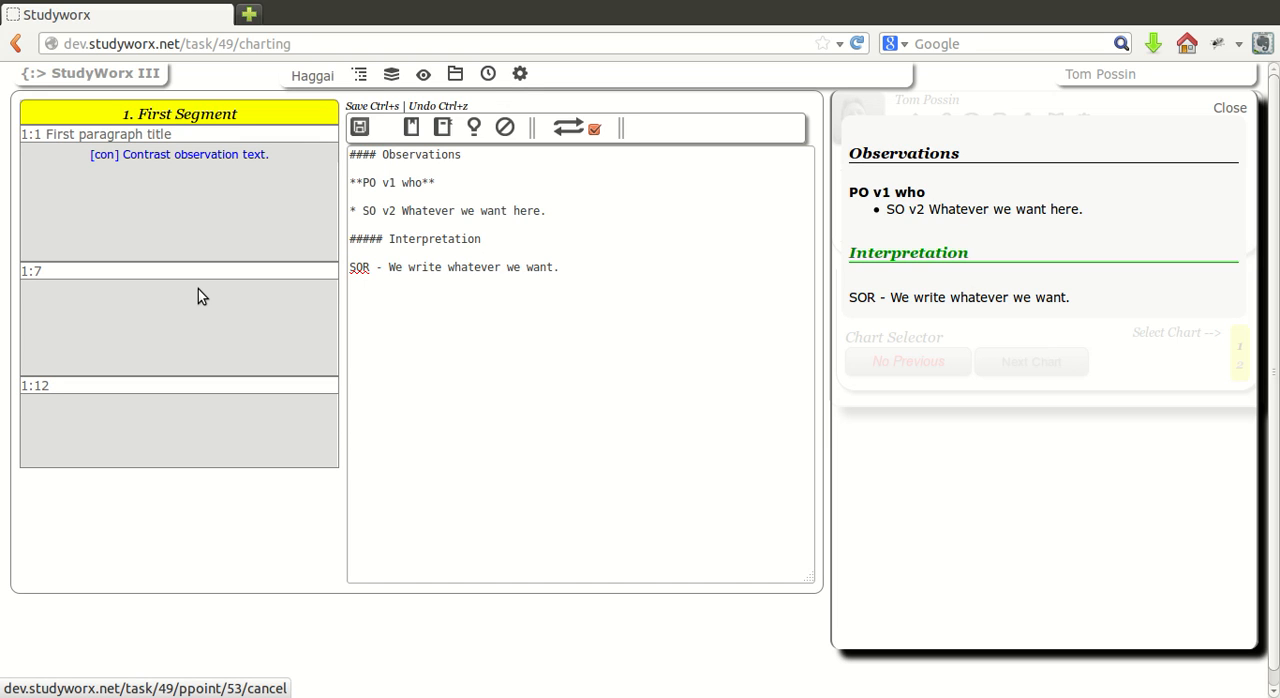
pyautogui.click(40, 300)
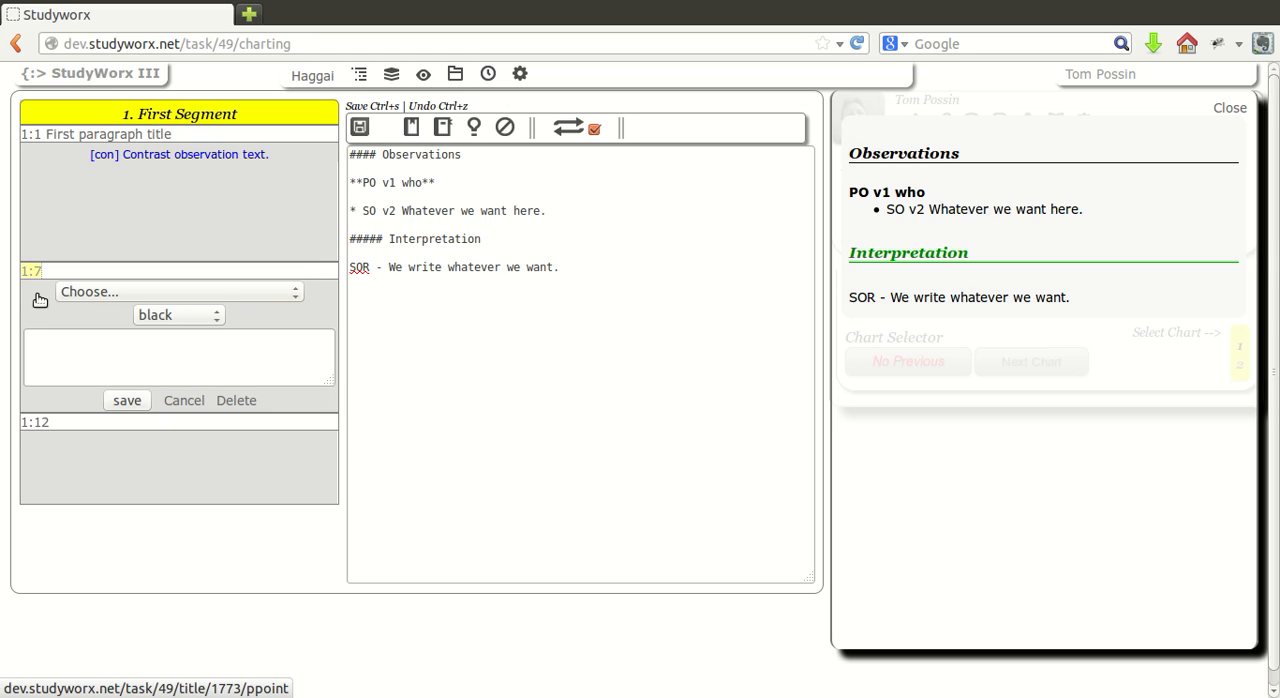
pyautogui.click(178, 426)
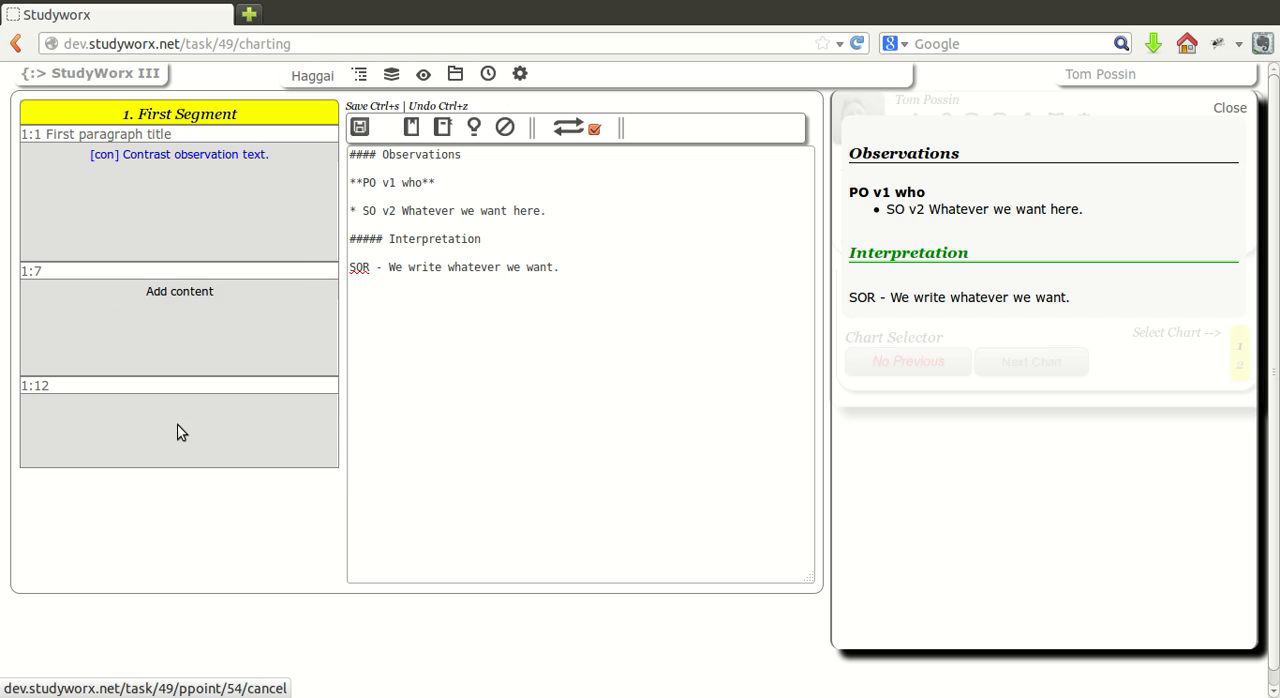
pyautogui.click(189, 316)
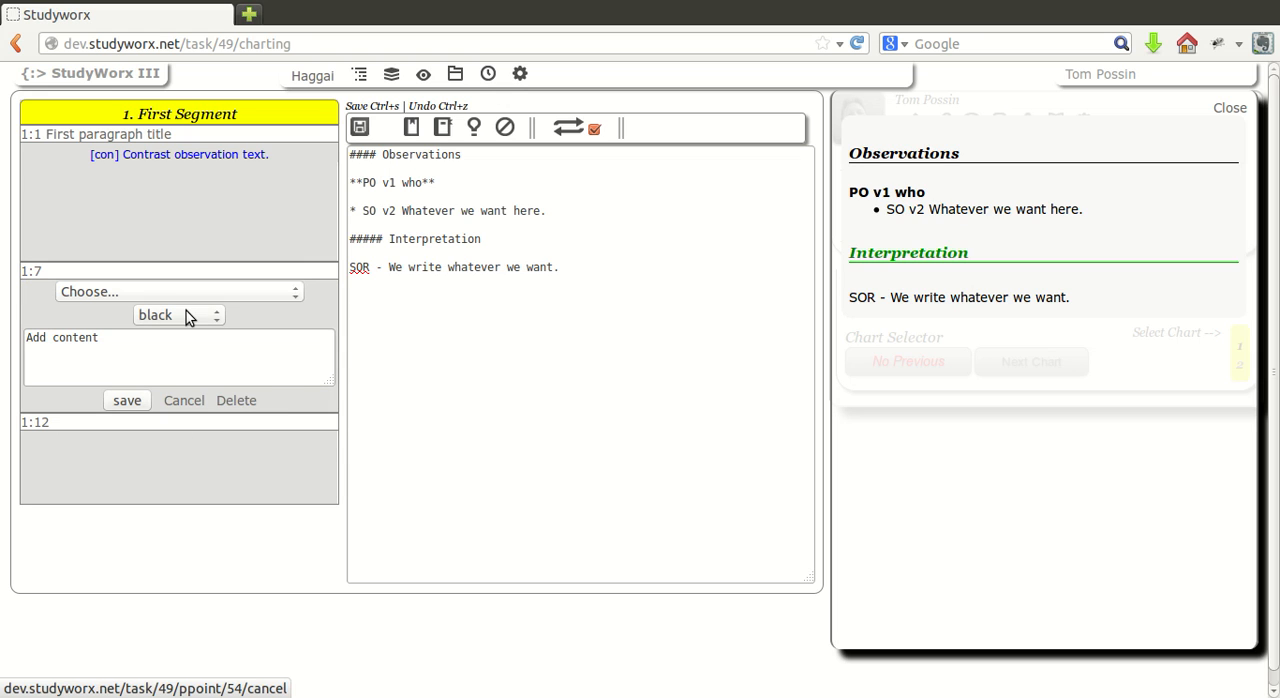
pyautogui.click(246, 424)
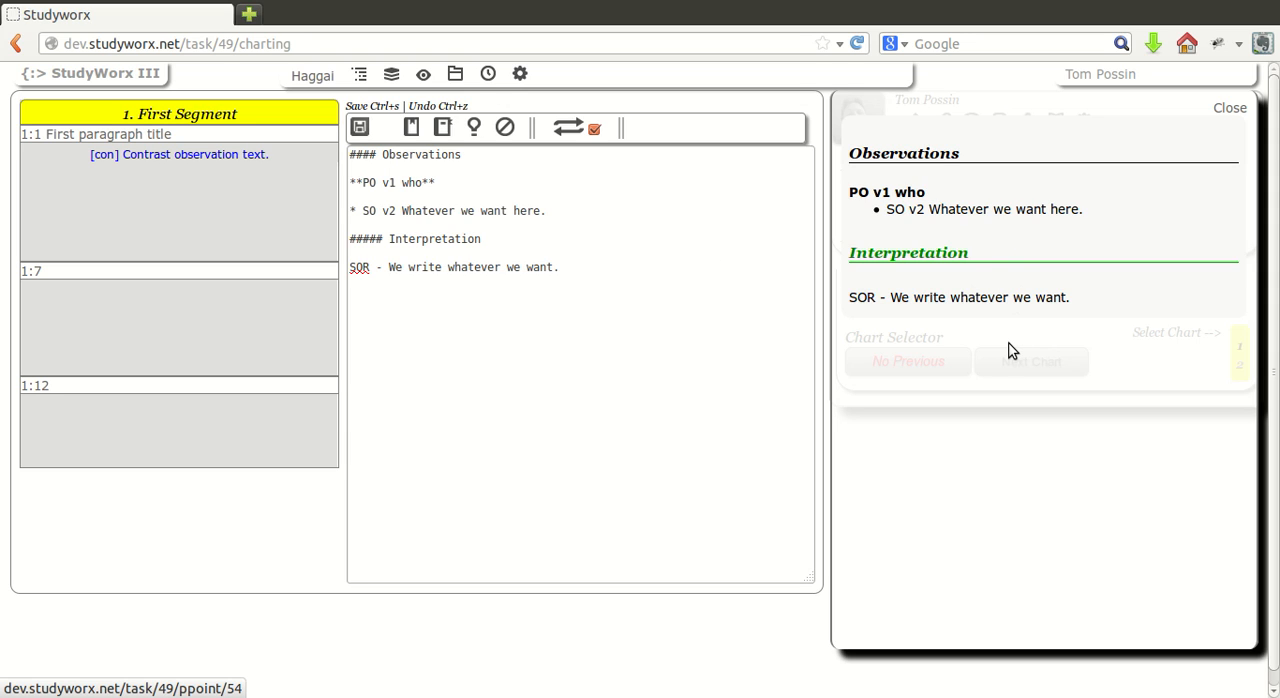
# Close the notes preview and go to the Second Segment chart.
pyautogui.click(1222, 122)
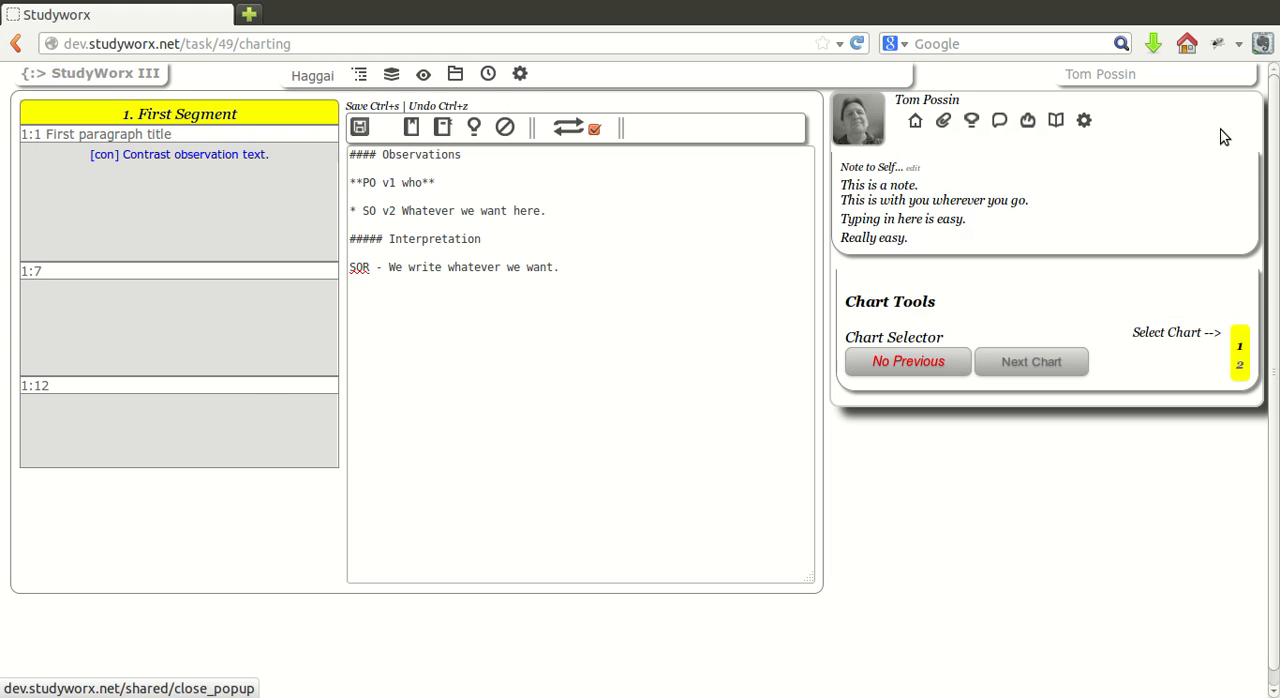
pyautogui.click(1030, 389)
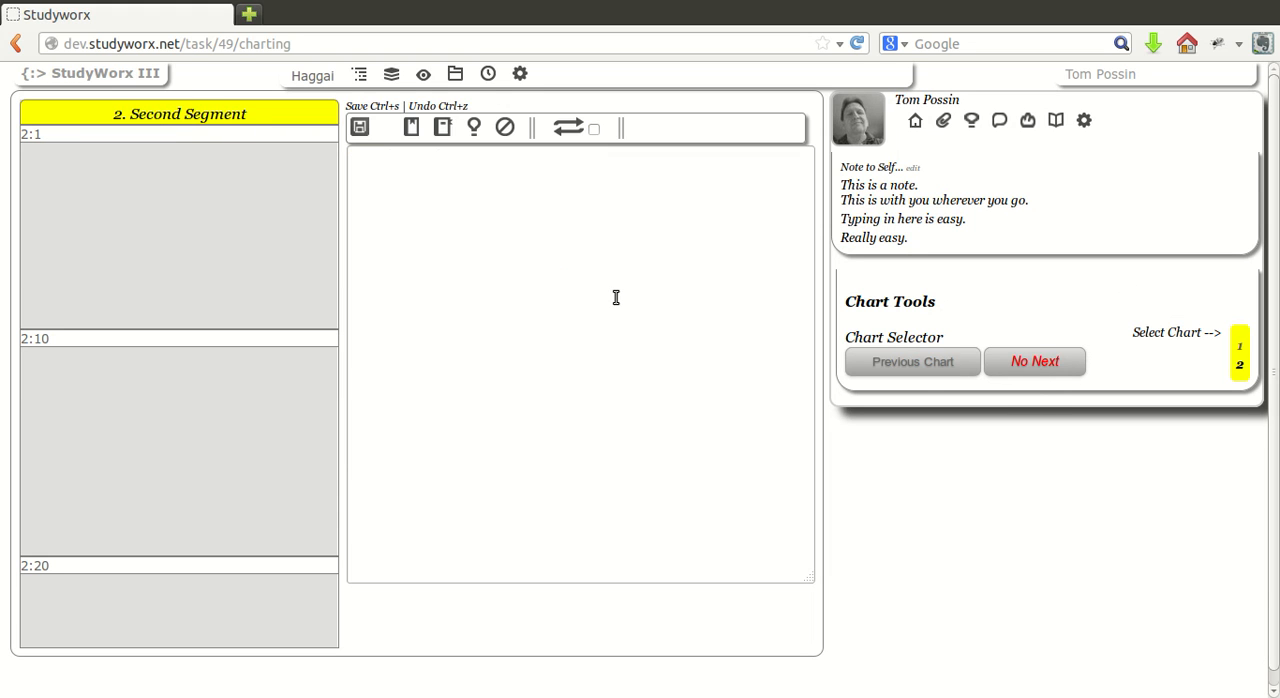